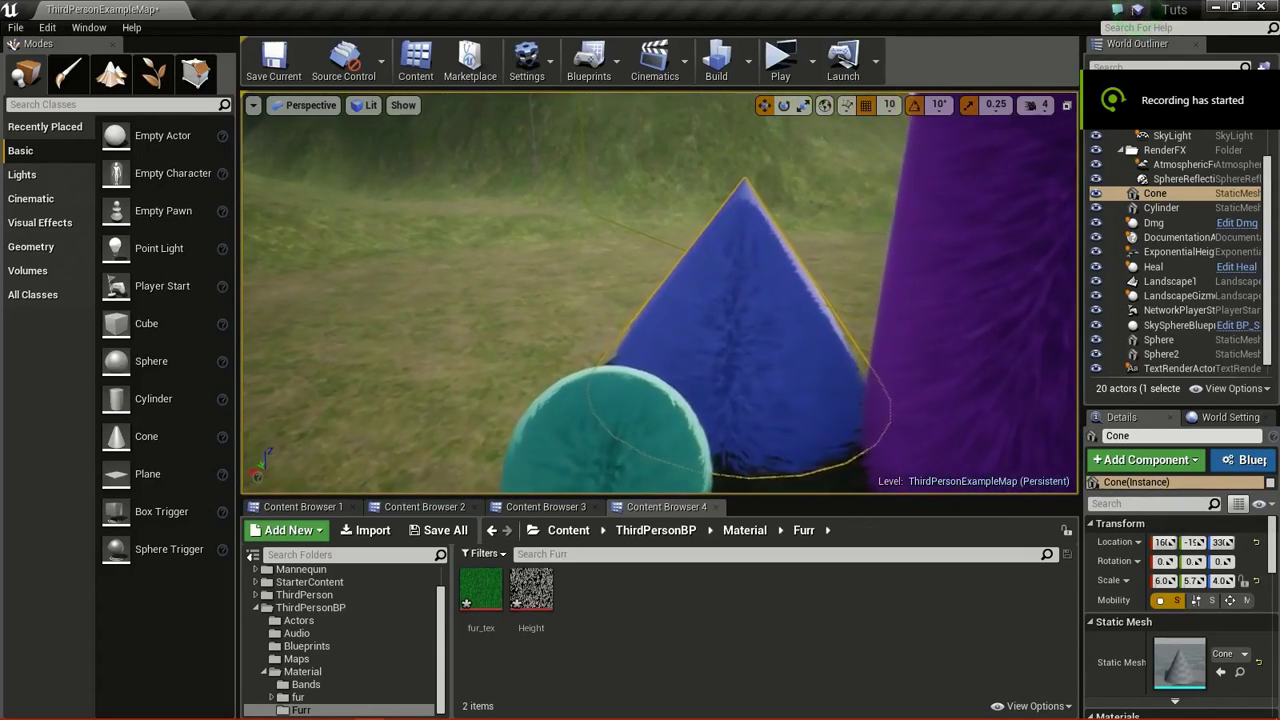
- Inspect the furry cone in the viewport, then select the Fluid node in Substance Designer
{"action": "right_click_drag", "start_coordinate": [660, 290], "coordinate": [660, 200]}
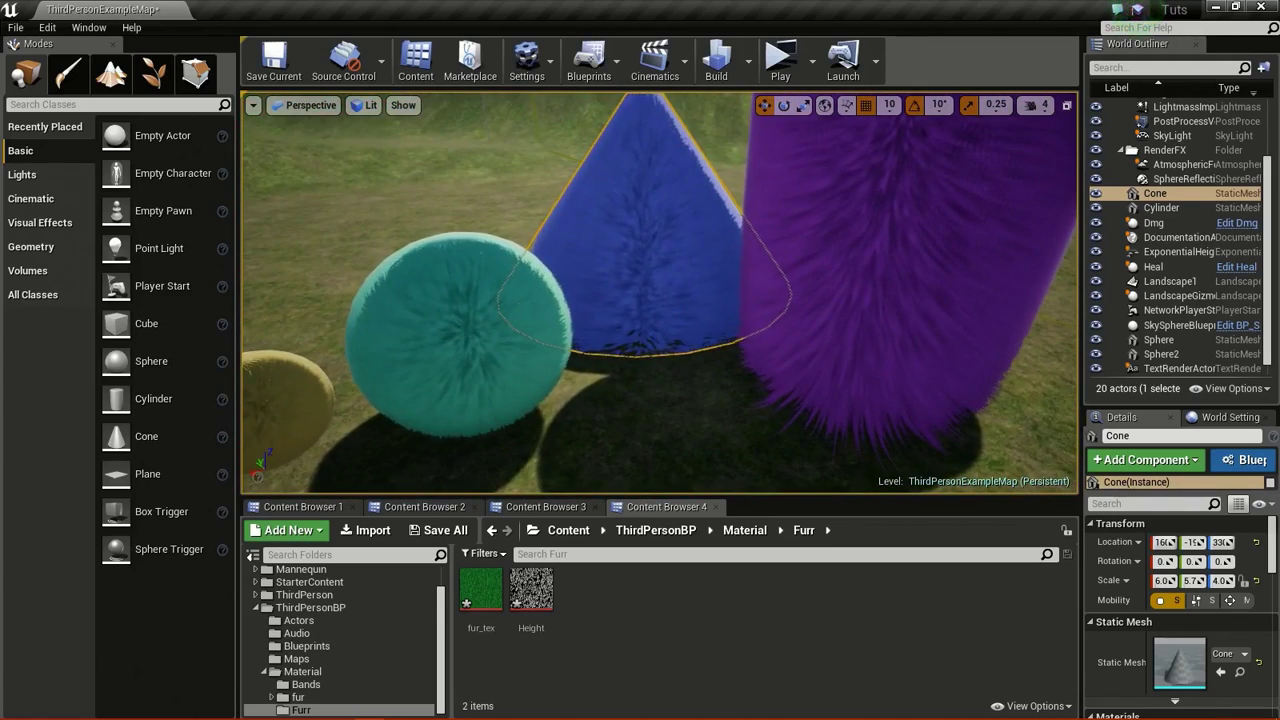
{"action": "right_click_drag", "start_coordinate": [660, 290], "coordinate": [771, 393]}
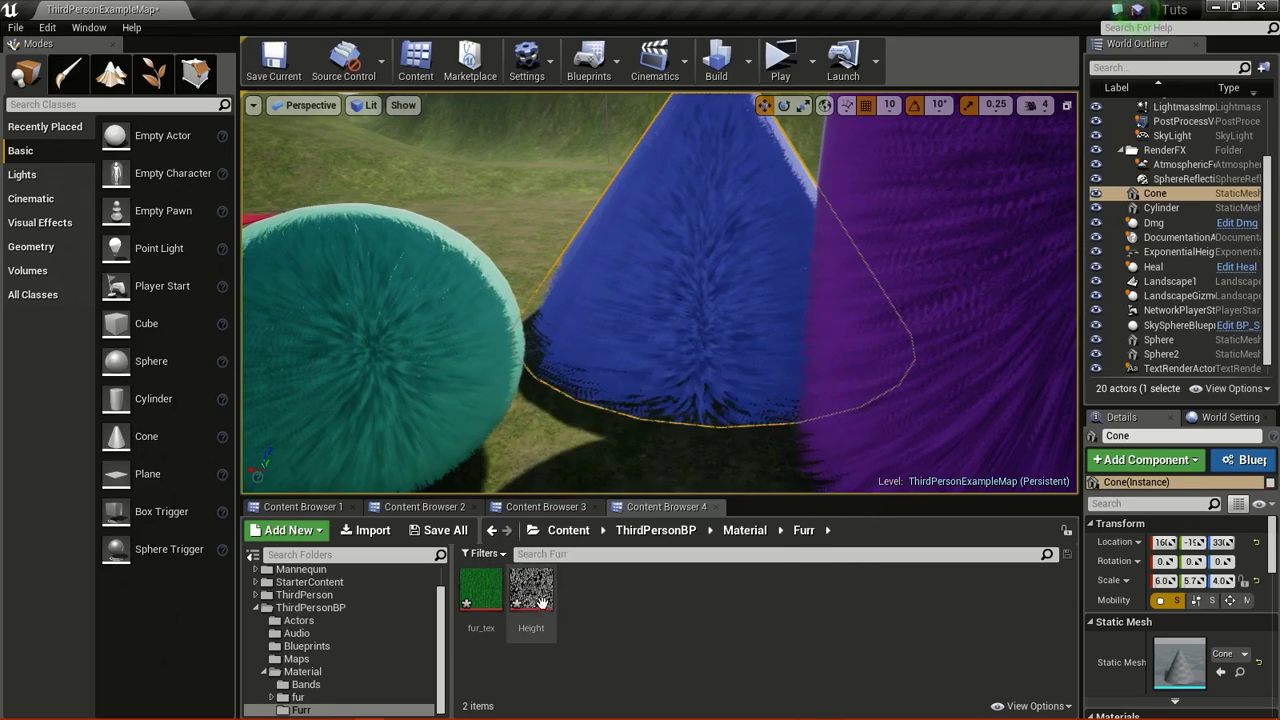
{"action": "key", "text": "alt+Tab"}
{"action": "left_click", "coordinate": [770, 363]}
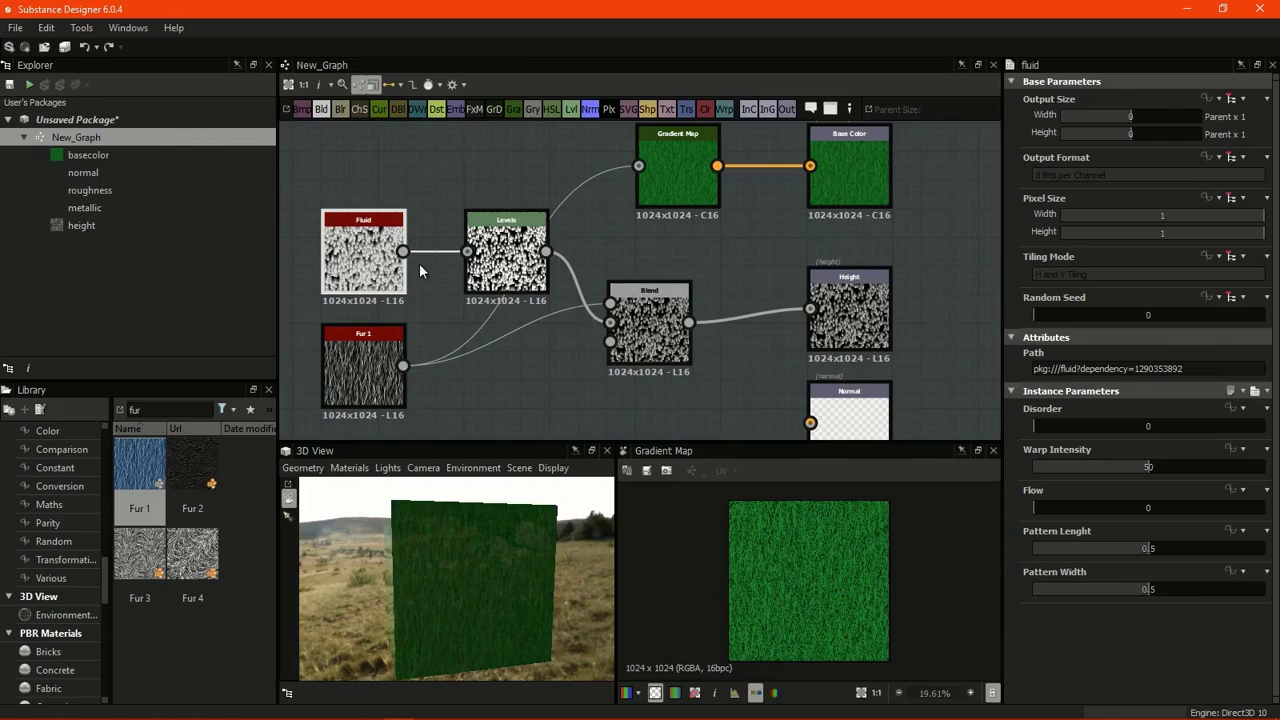
{"action": "right_click", "coordinate": [642, 220]}
{"action": "left_click", "coordinate": [372, 243]}
{"action": "scroll", "coordinate": [75, 566], "scroll_direction": "down", "scroll_amount": 5}
{"action": "scroll", "coordinate": [82, 561], "scroll_direction": "up", "scroll_amount": 3}
- Search the Substance Designer library for 'flu' and select the Fur 1 node
{"action": "double_click", "coordinate": [135, 409]}
{"action": "key", "text": "BackSpace"}
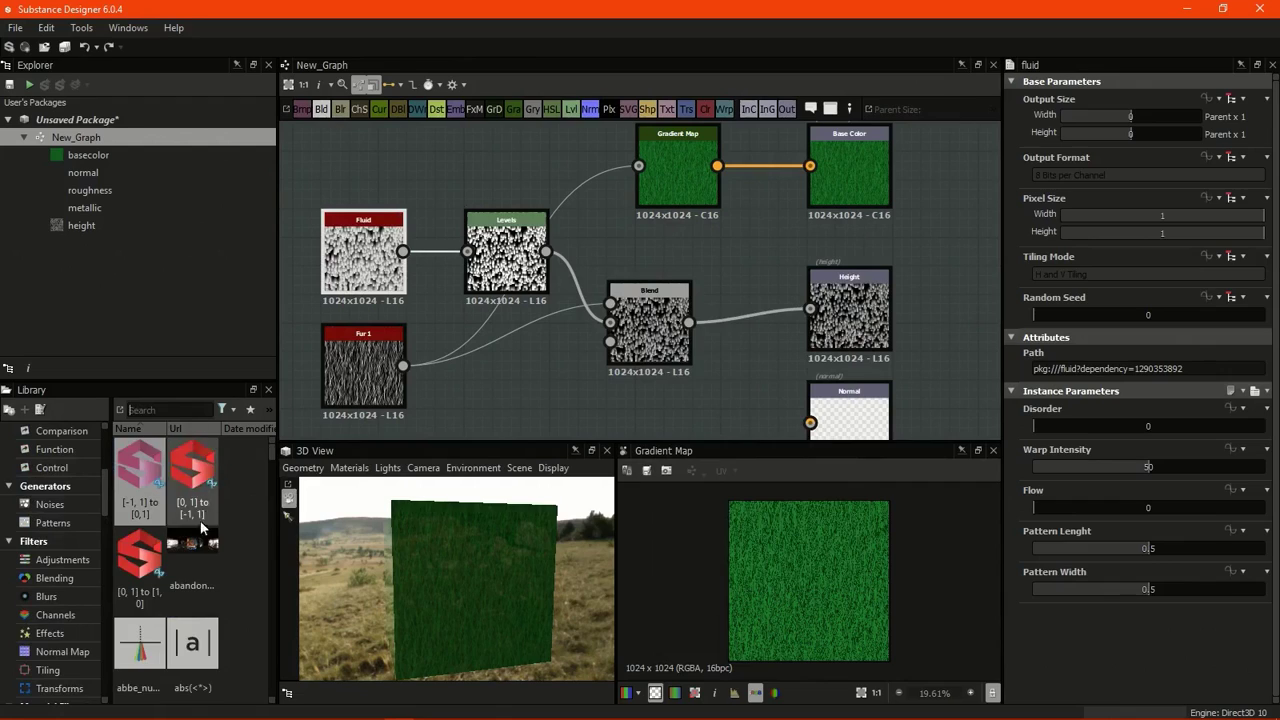
{"action": "left_click", "coordinate": [88, 508]}
{"action": "scroll", "coordinate": [192, 483], "scroll_direction": "down", "scroll_amount": 5}
{"action": "scroll", "coordinate": [218, 495], "scroll_direction": "down", "scroll_amount": 8}
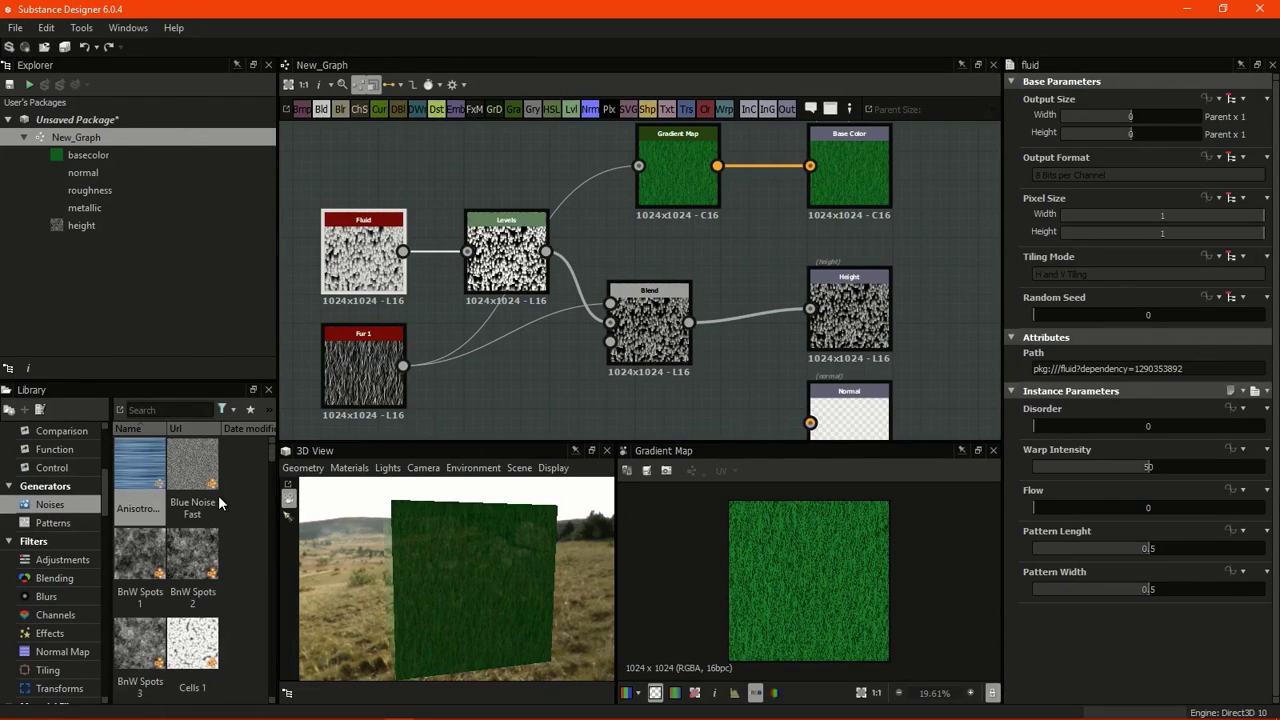
{"action": "scroll", "coordinate": [200, 515], "scroll_direction": "down", "scroll_amount": 5}
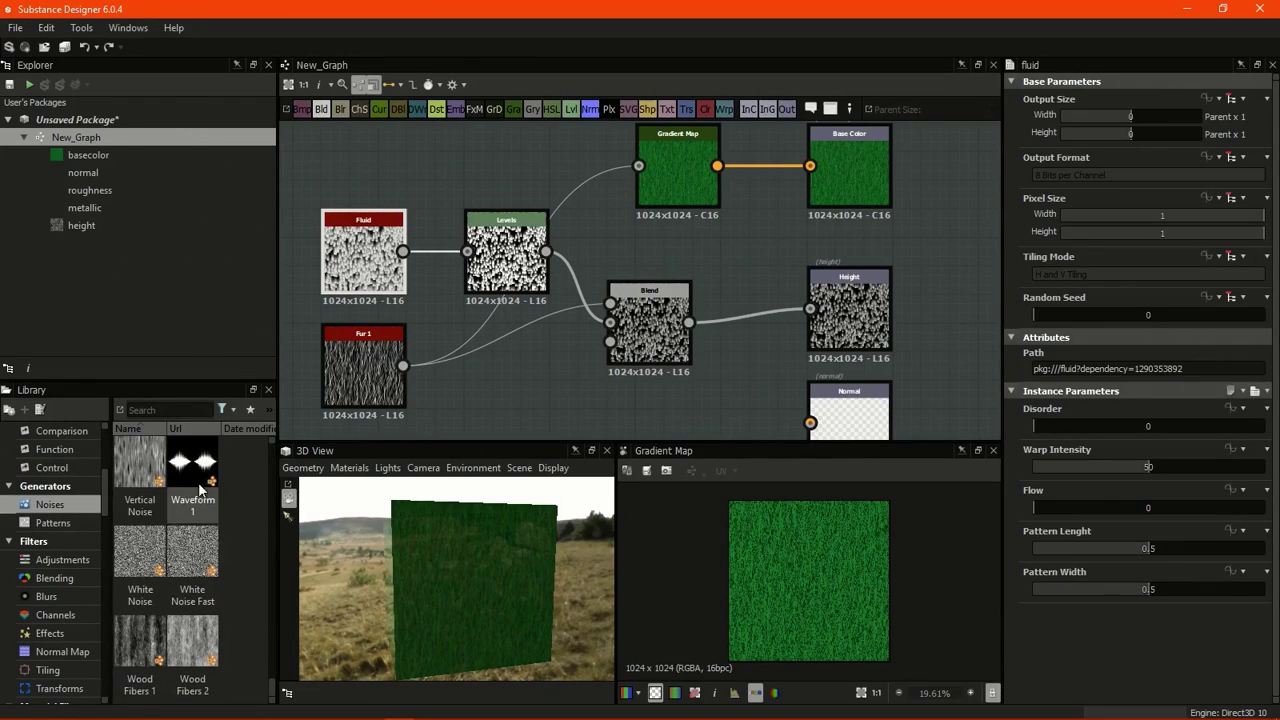
{"action": "left_click", "coordinate": [157, 409]}
{"action": "type", "text": "f"}
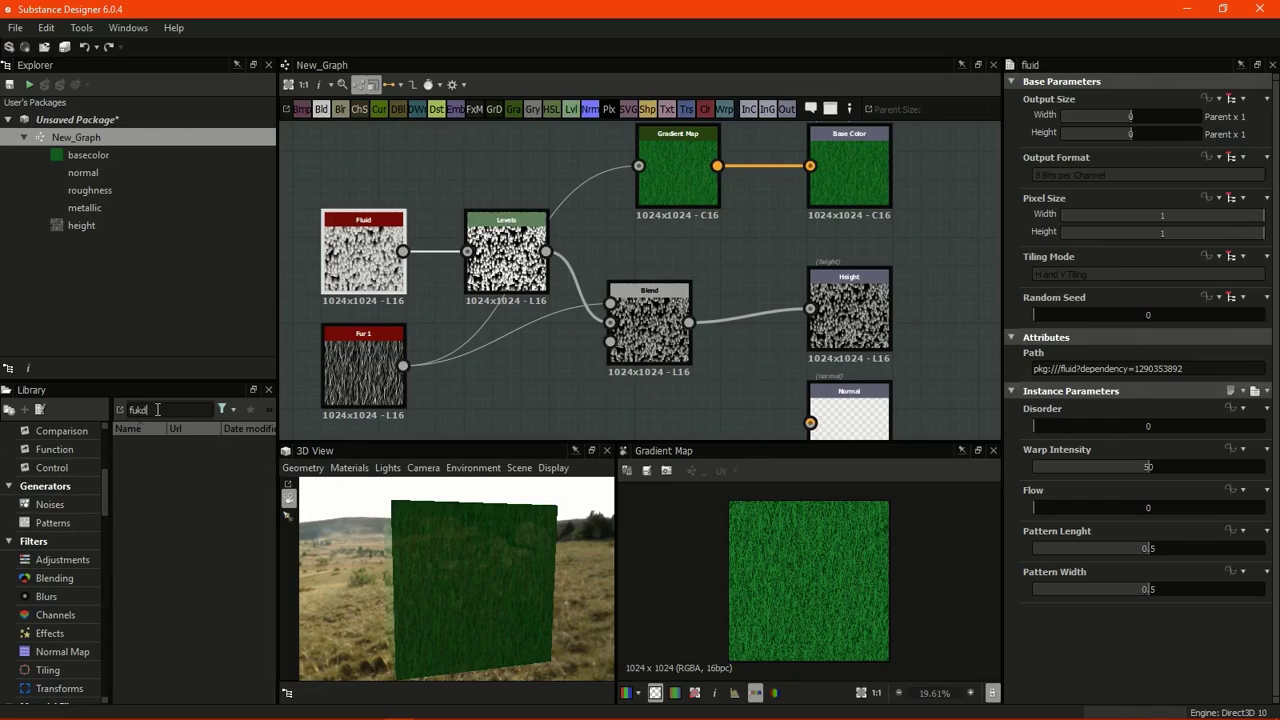
{"action": "type", "text": "lui"}
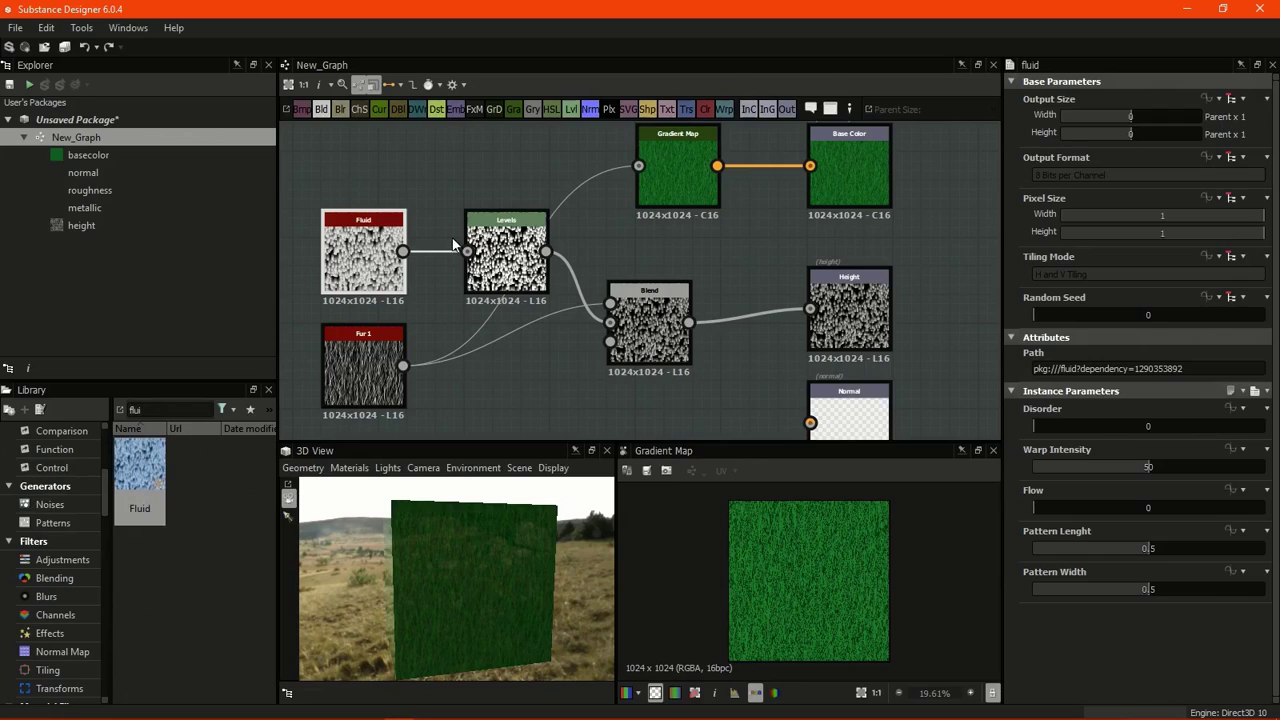
{"action": "left_click", "coordinate": [371, 350]}
{"action": "scroll", "coordinate": [545, 340], "scroll_direction": "down", "scroll_amount": 1}
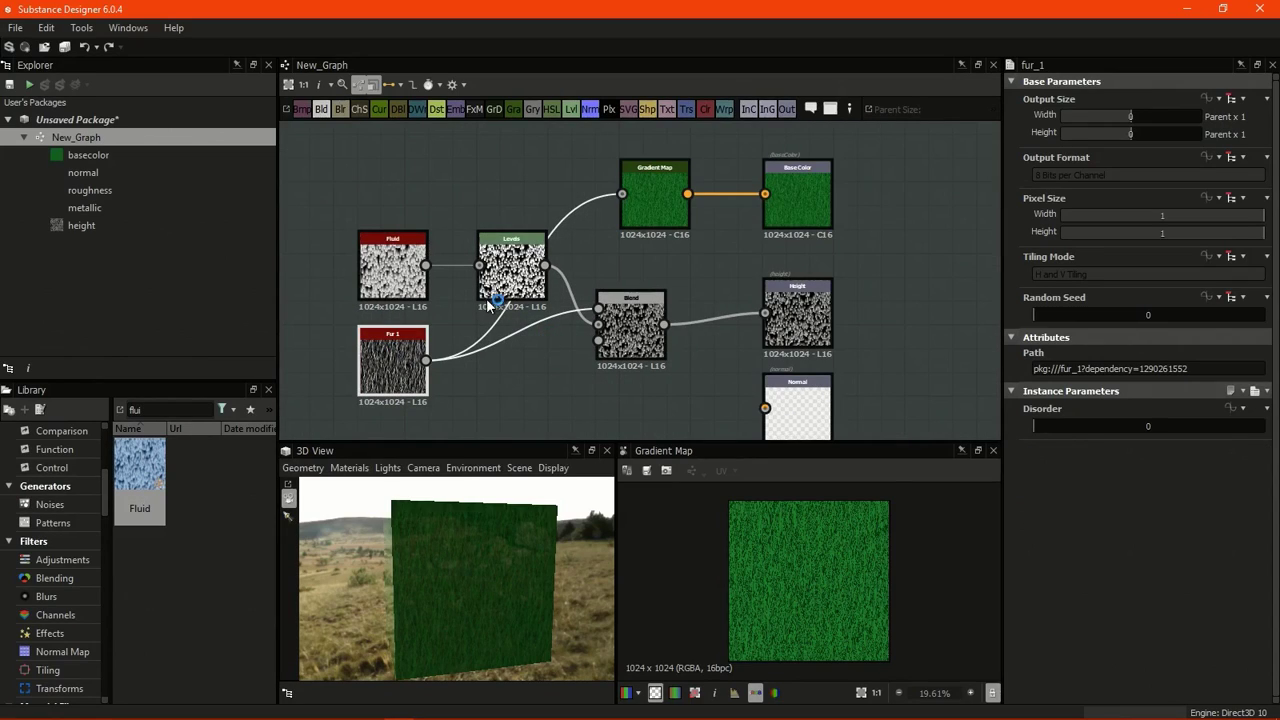
{"action": "scroll", "coordinate": [488, 305], "scroll_direction": "up", "scroll_amount": 1}
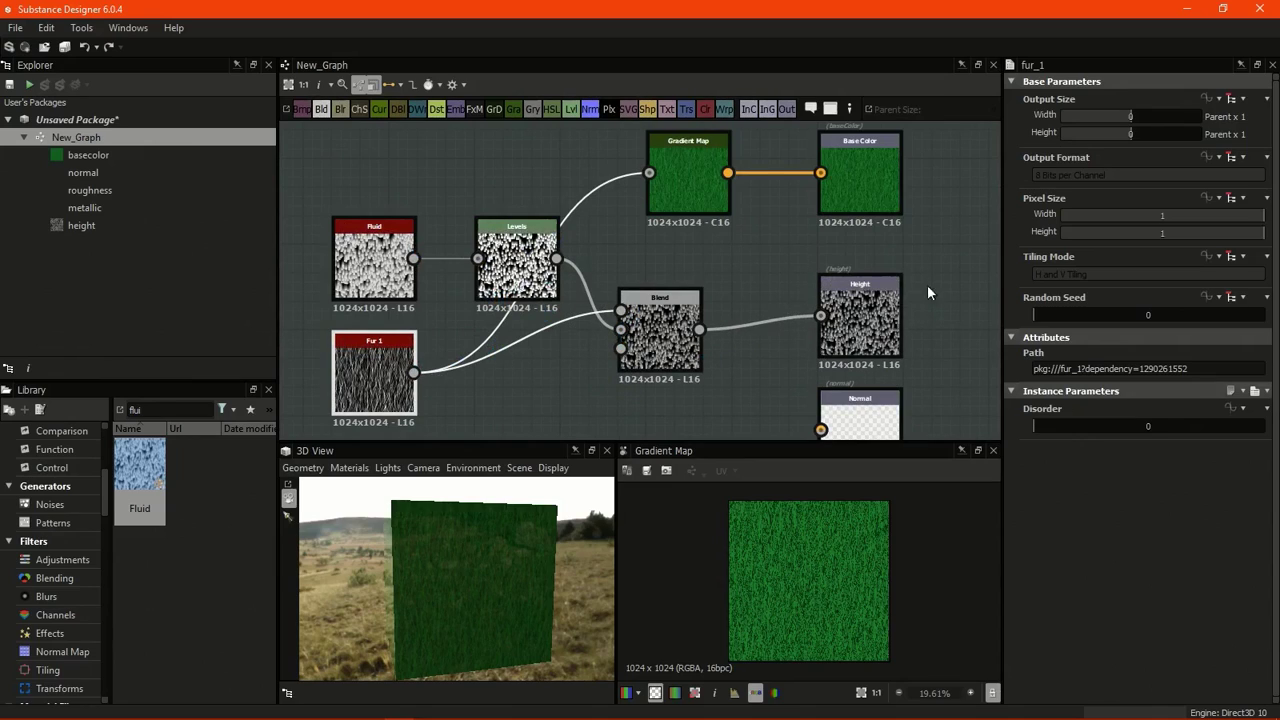
{"action": "middle_click_drag", "start_coordinate": [902, 297], "coordinate": [956, 337]}
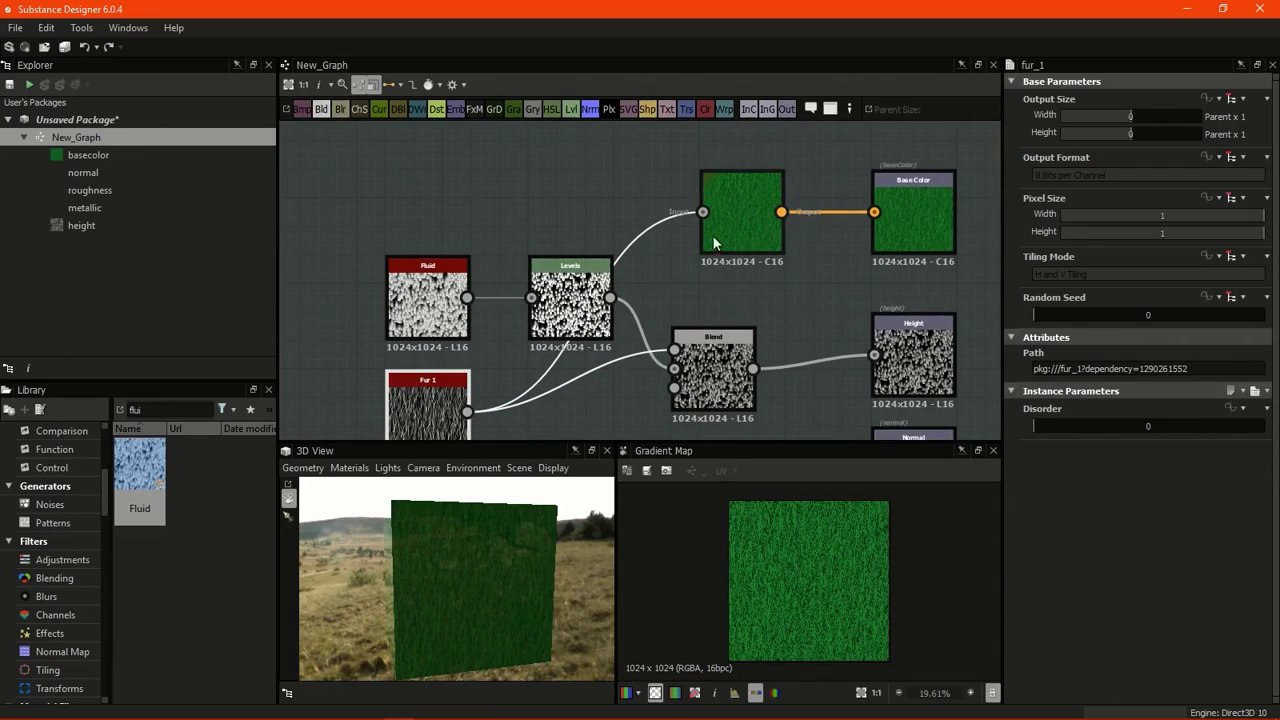
{"action": "middle_click_drag", "start_coordinate": [850, 220], "coordinate": [761, 210]}
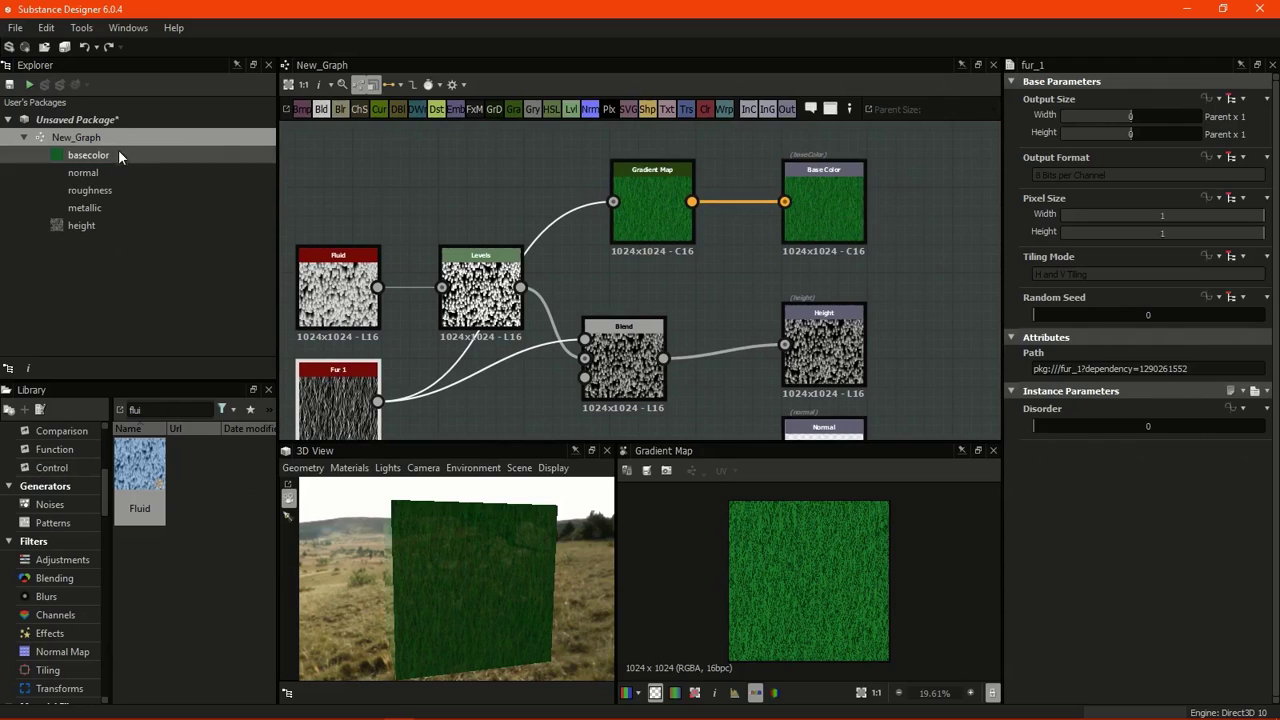
- Back in Unreal, add a material asset to the Furr folder named Fur_mat
{"action": "left_click", "coordinate": [1190, 9]}
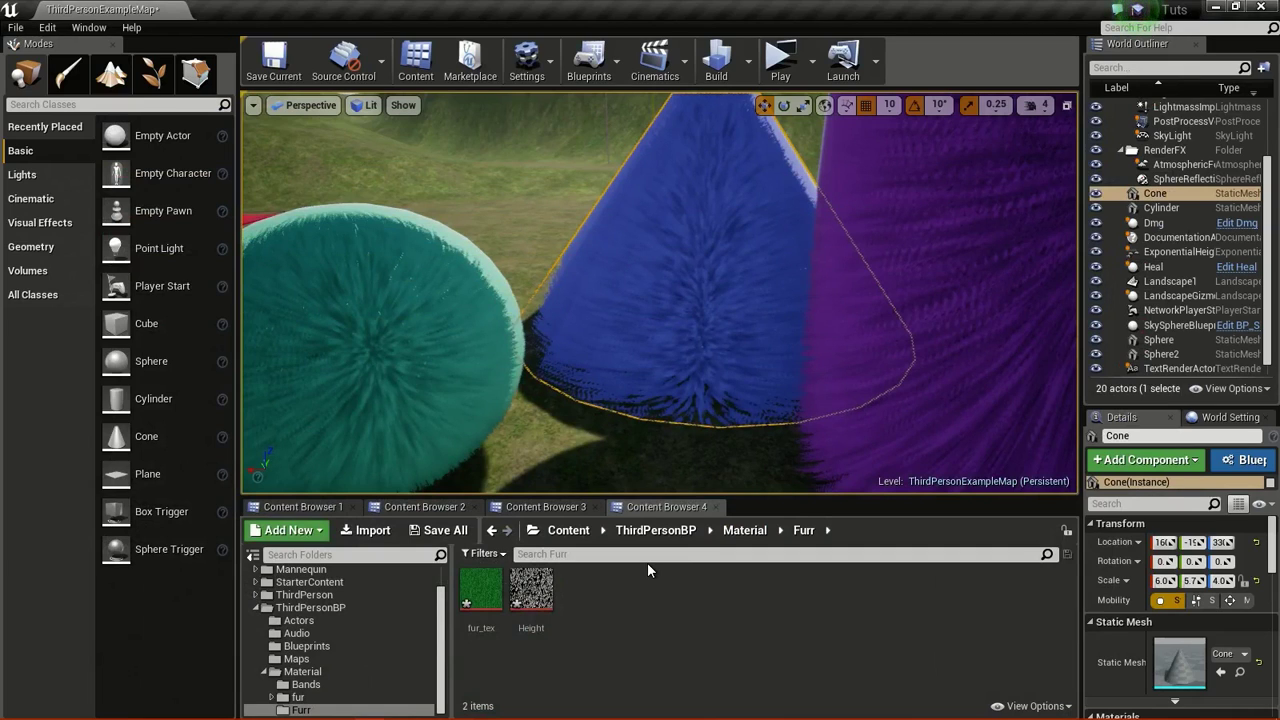
{"action": "left_click_drag", "start_coordinate": [731, 406], "coordinate": [715, 335]}
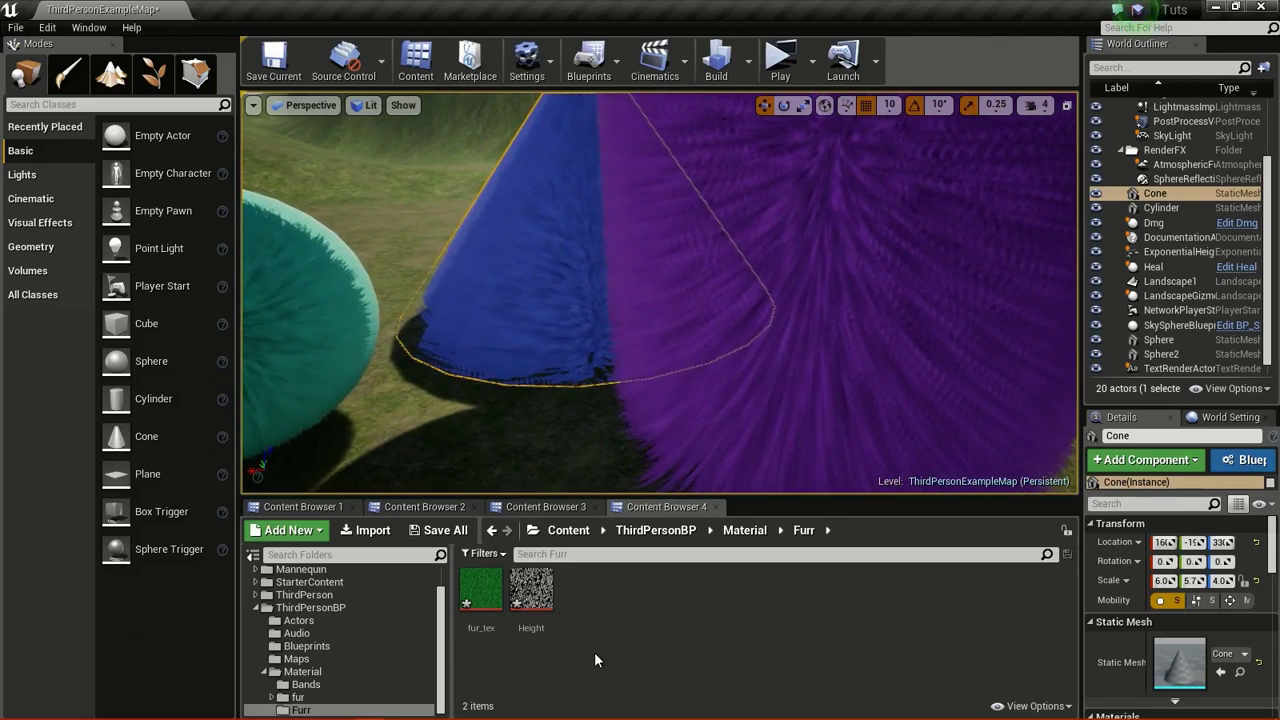
{"action": "right_click", "coordinate": [610, 604]}
{"action": "left_click", "coordinate": [688, 340]}
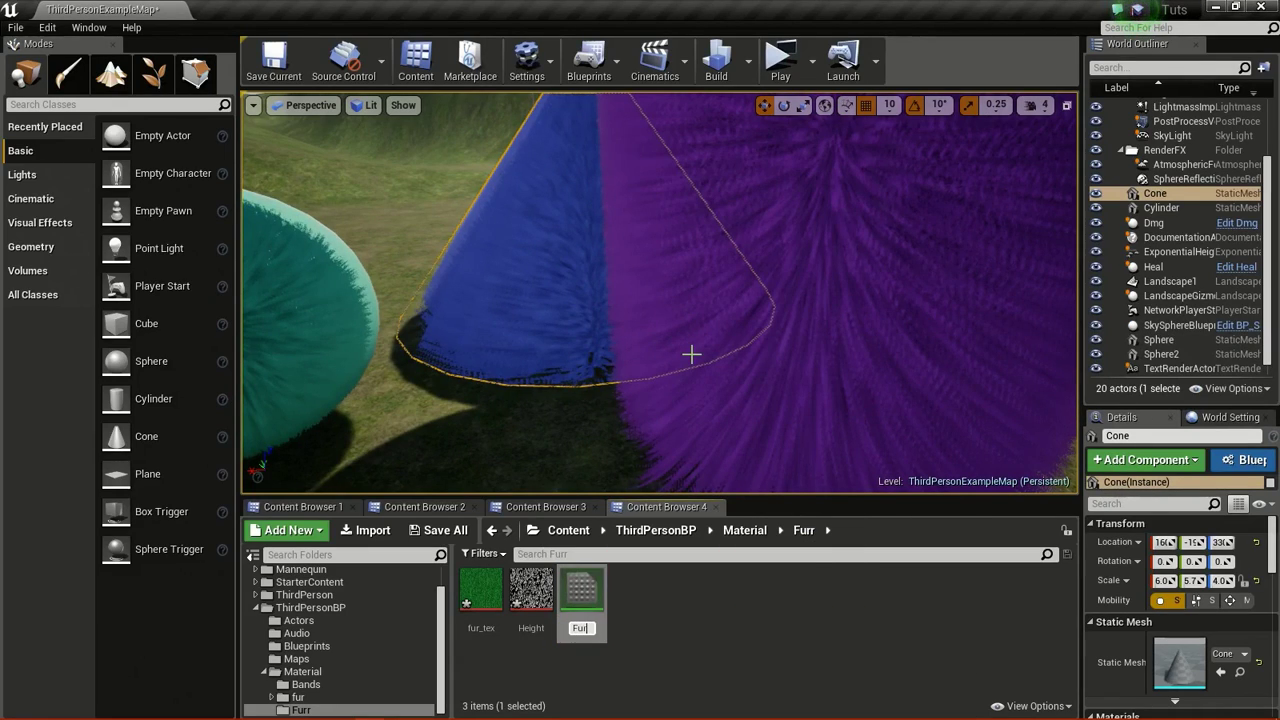
{"action": "type", "text": "Fur_mat"}
{"action": "key", "text": "Return"}
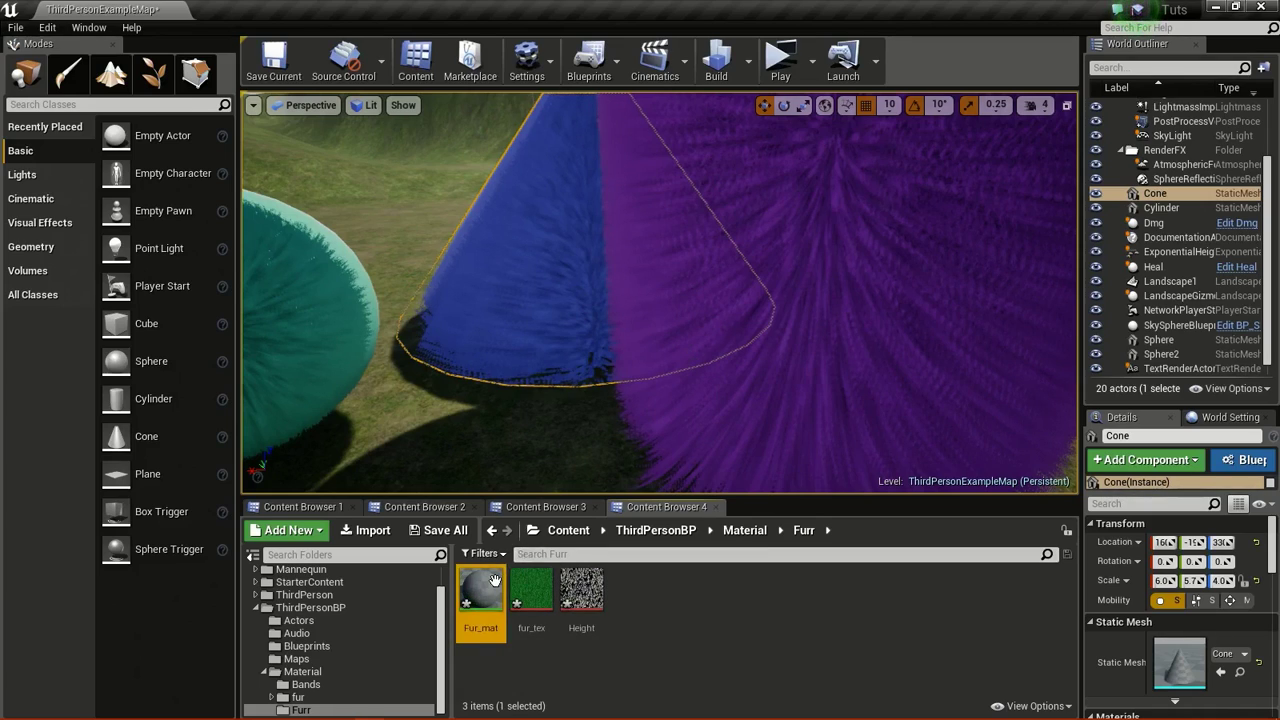
- Open Fur_mat in a docked editor and drag the Height and fur_tex textures into its graph
{"action": "double_click", "coordinate": [487, 588]}
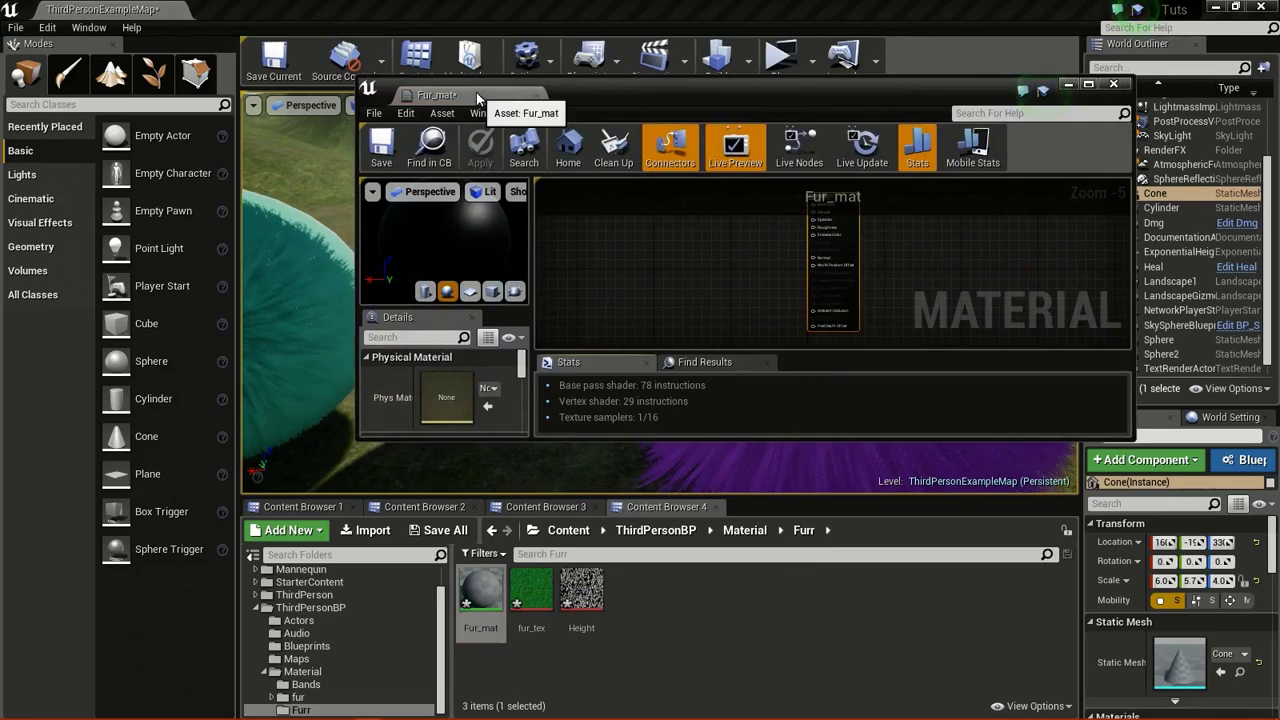
{"action": "left_click_drag", "start_coordinate": [476, 92], "coordinate": [230, 9]}
{"action": "left_click", "coordinate": [100, 9]}
{"action": "left_click", "coordinate": [583, 590]}
{"action": "left_click_drag", "start_coordinate": [597, 588], "coordinate": [446, 189]}
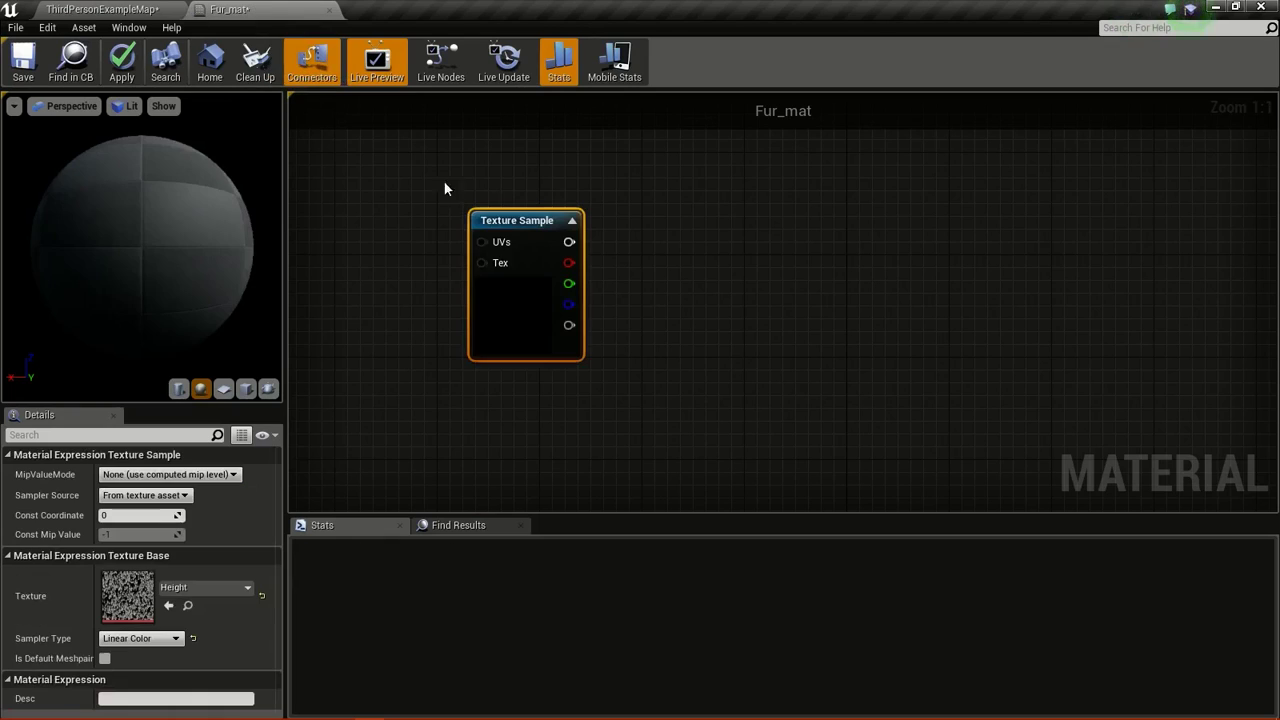
{"action": "left_click", "coordinate": [167, 8]}
{"action": "left_click_drag", "start_coordinate": [531, 590], "coordinate": [432, 345]}
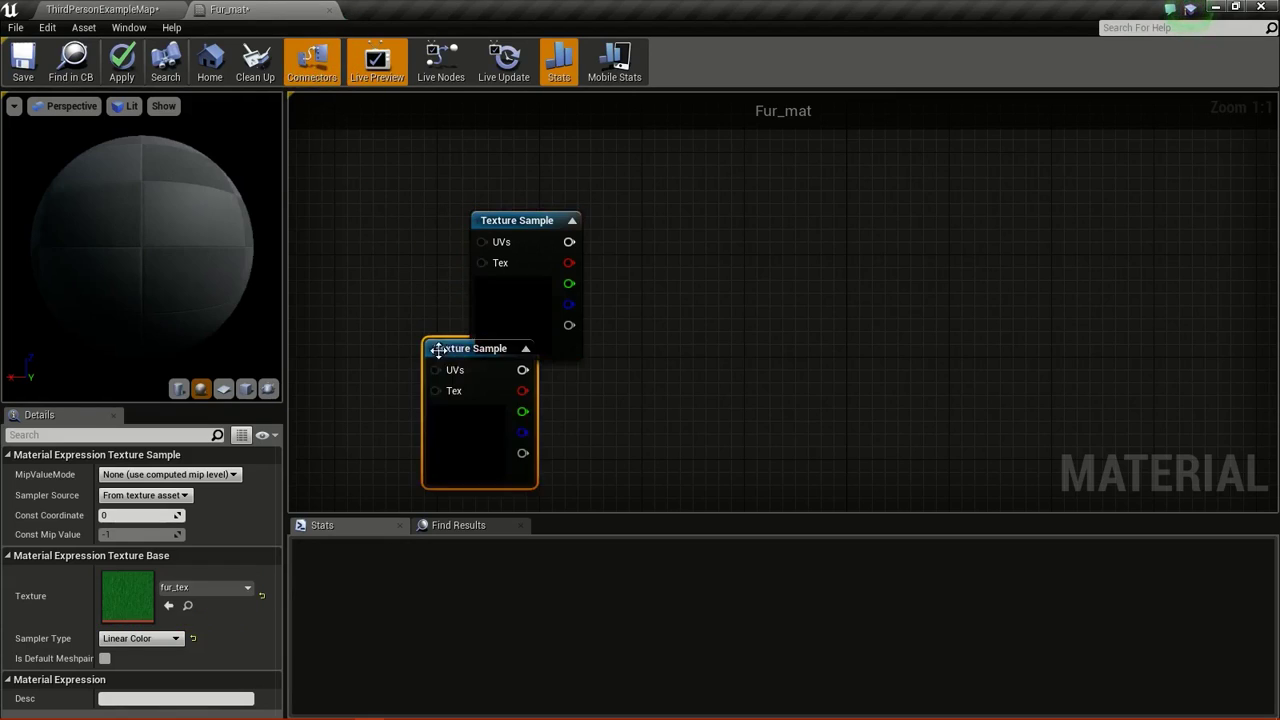
- Arrange the samples so the Height sample sits below fur_tex
{"action": "scroll", "coordinate": [532, 342], "scroll_direction": "down", "scroll_amount": 3}
{"action": "right_click_drag", "start_coordinate": [640, 348], "coordinate": [834, 392]}
{"action": "left_click_drag", "start_coordinate": [758, 336], "coordinate": [660, 243]}
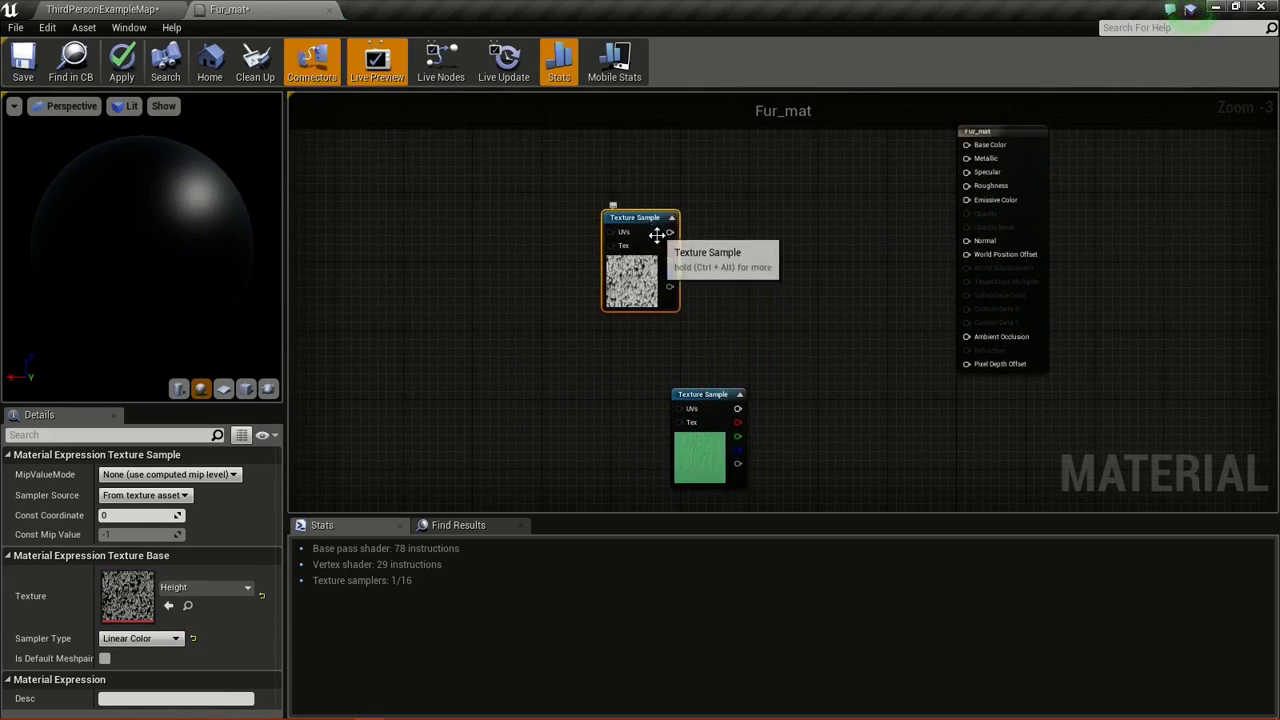
{"action": "left_click_drag", "start_coordinate": [697, 409], "coordinate": [478, 180]}
{"action": "scroll", "coordinate": [625, 213], "scroll_direction": "up", "scroll_amount": 2}
{"action": "left_click_drag", "start_coordinate": [625, 213], "coordinate": [406, 287]}
{"action": "right_click_drag", "start_coordinate": [491, 283], "coordinate": [616, 280]}
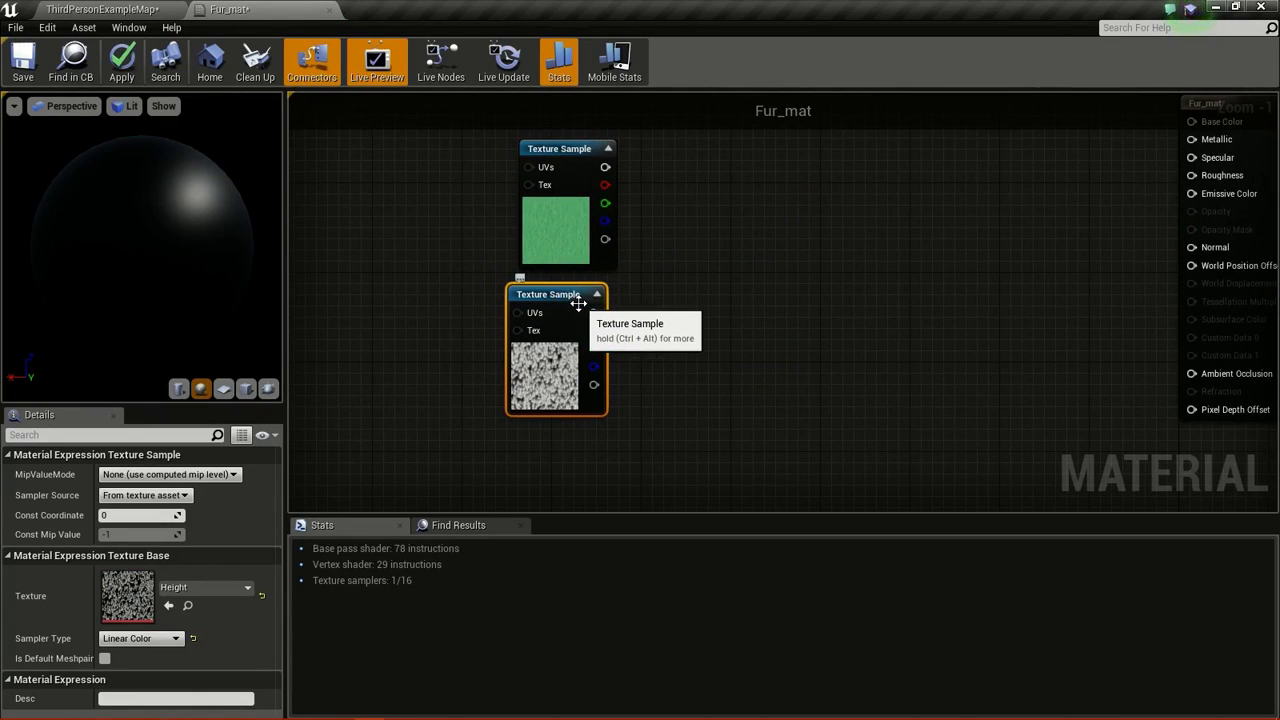
- Duplicate the Height texture sample with Ctrl+W and position the copies
{"action": "key", "text": "ctrl+w"}
{"action": "key", "text": "ctrl+w"}
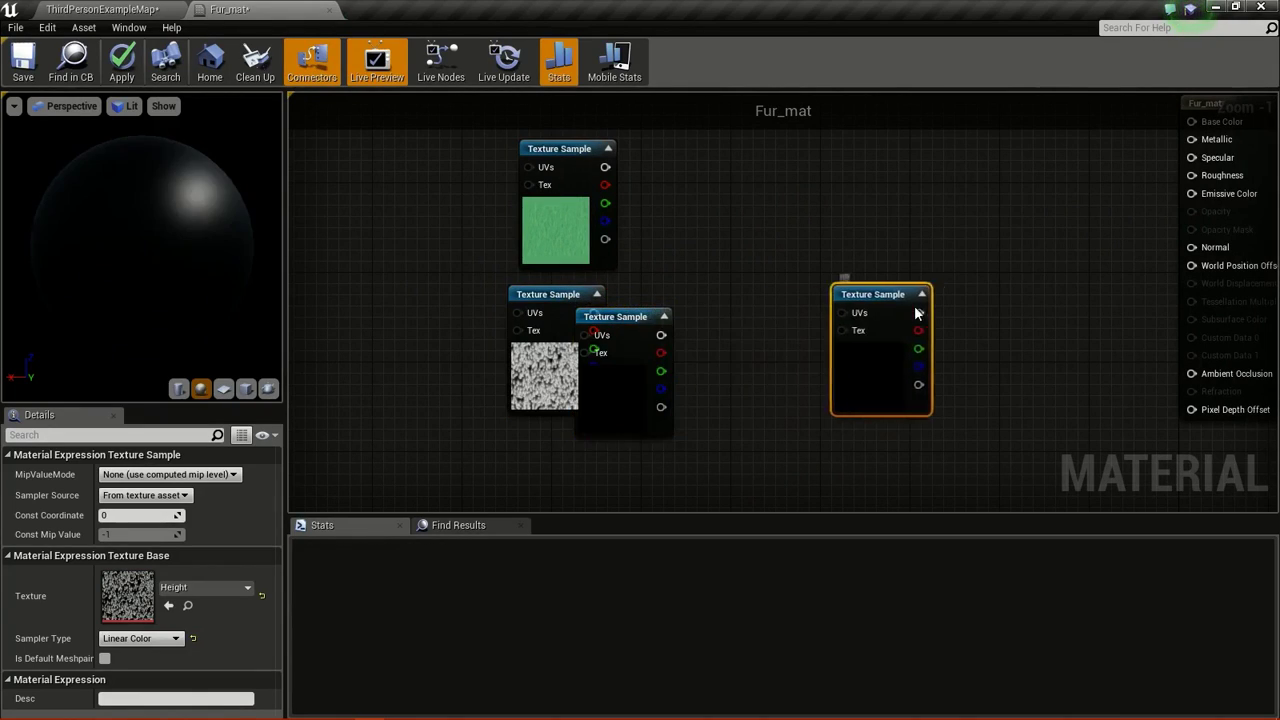
{"action": "left_click_drag", "start_coordinate": [668, 322], "coordinate": [811, 402]}
{"action": "right_click_drag", "start_coordinate": [765, 336], "coordinate": [943, 306]}
{"action": "scroll", "coordinate": [943, 306], "scroll_direction": "down", "scroll_amount": 2}
{"action": "left_click", "coordinate": [708, 260]}
{"action": "left_click_drag", "start_coordinate": [708, 260], "coordinate": [414, 174]}
- Convert the Height sample into a Texture Object node
{"action": "right_click", "coordinate": [451, 185]}
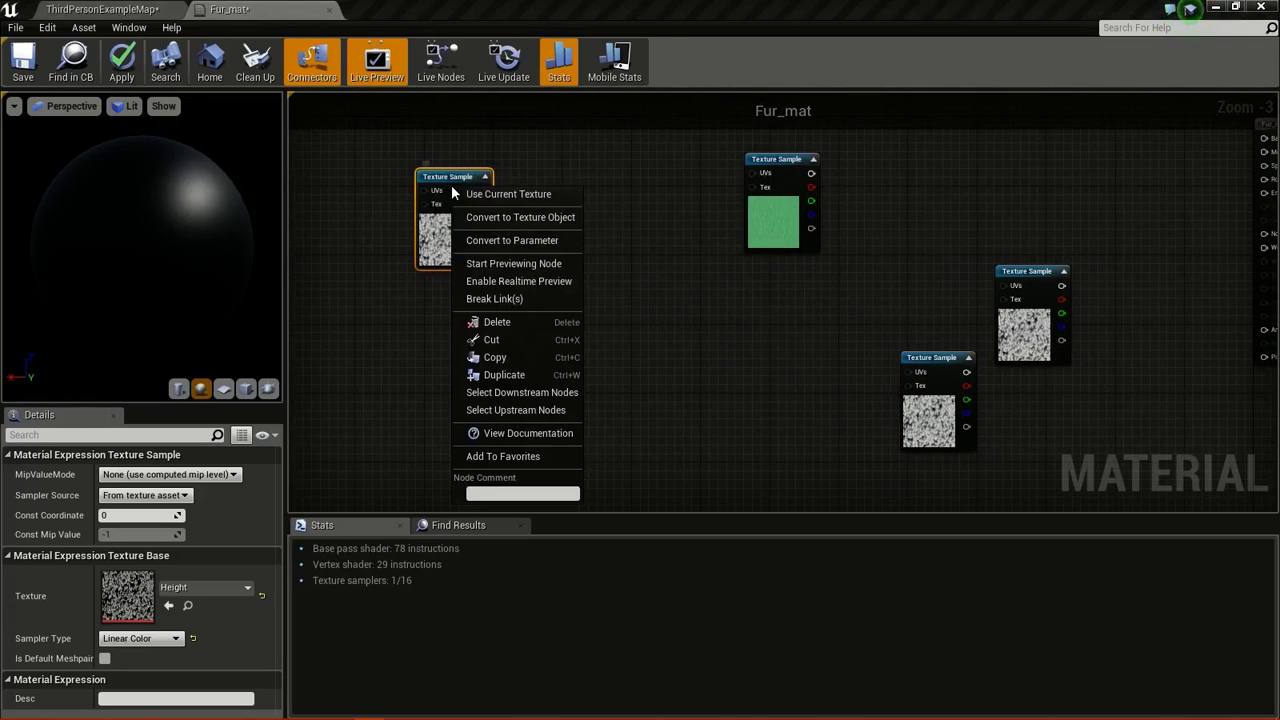
{"action": "left_click", "coordinate": [504, 218]}
{"action": "right_click_drag", "start_coordinate": [572, 216], "coordinate": [738, 216]}
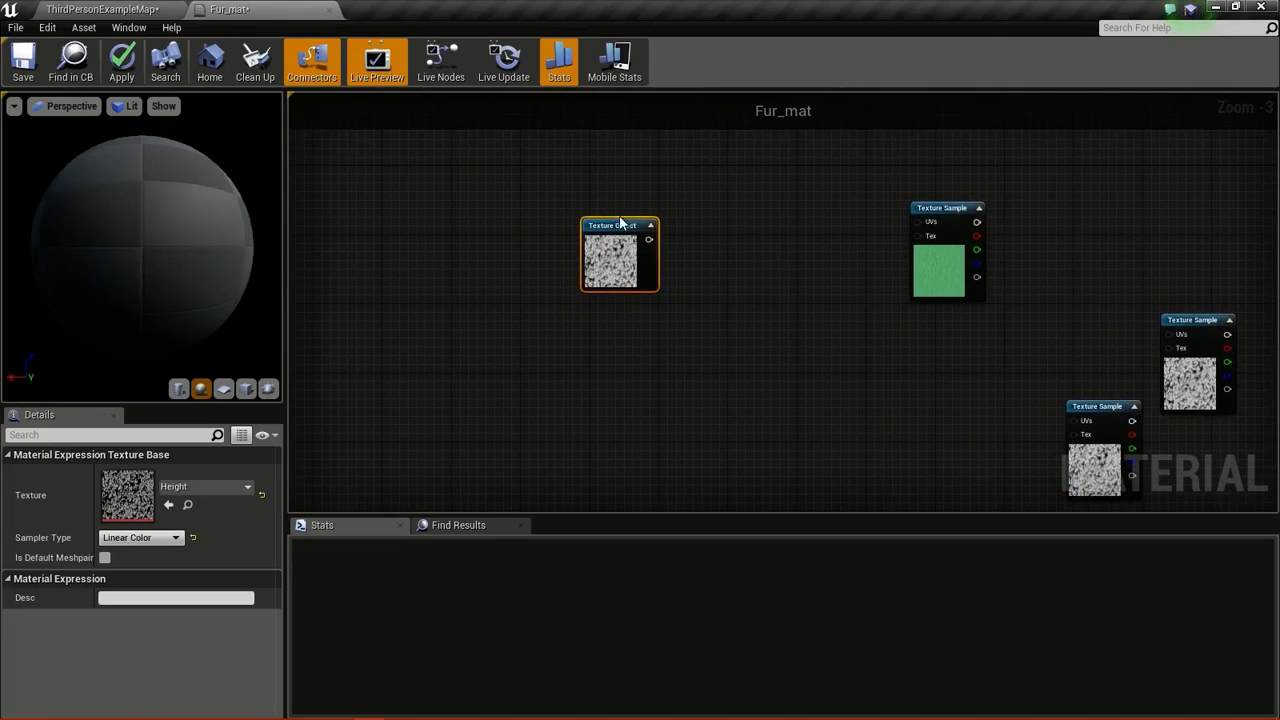
- Add a ParallaxOcclusionMapping node and tidy the surrounding nodes
{"action": "right_click", "coordinate": [677, 326]}
{"action": "type", "text": "paral"}
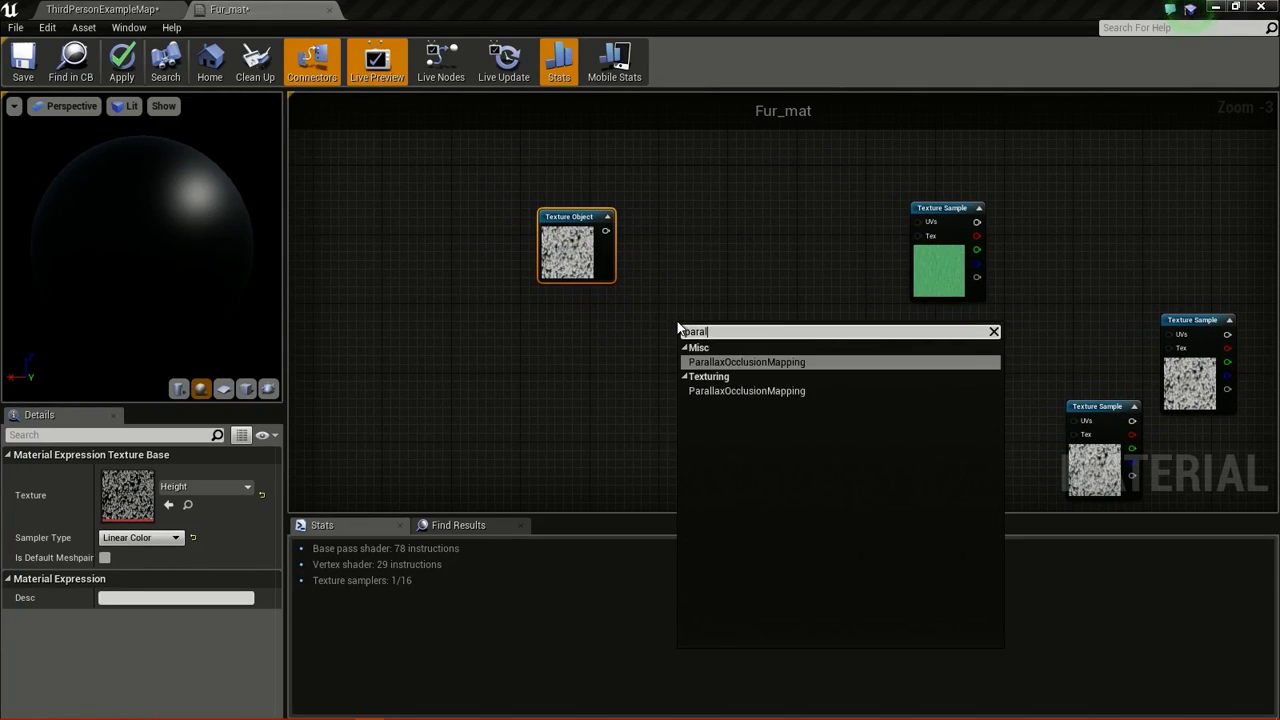
{"action": "key", "text": "Return"}
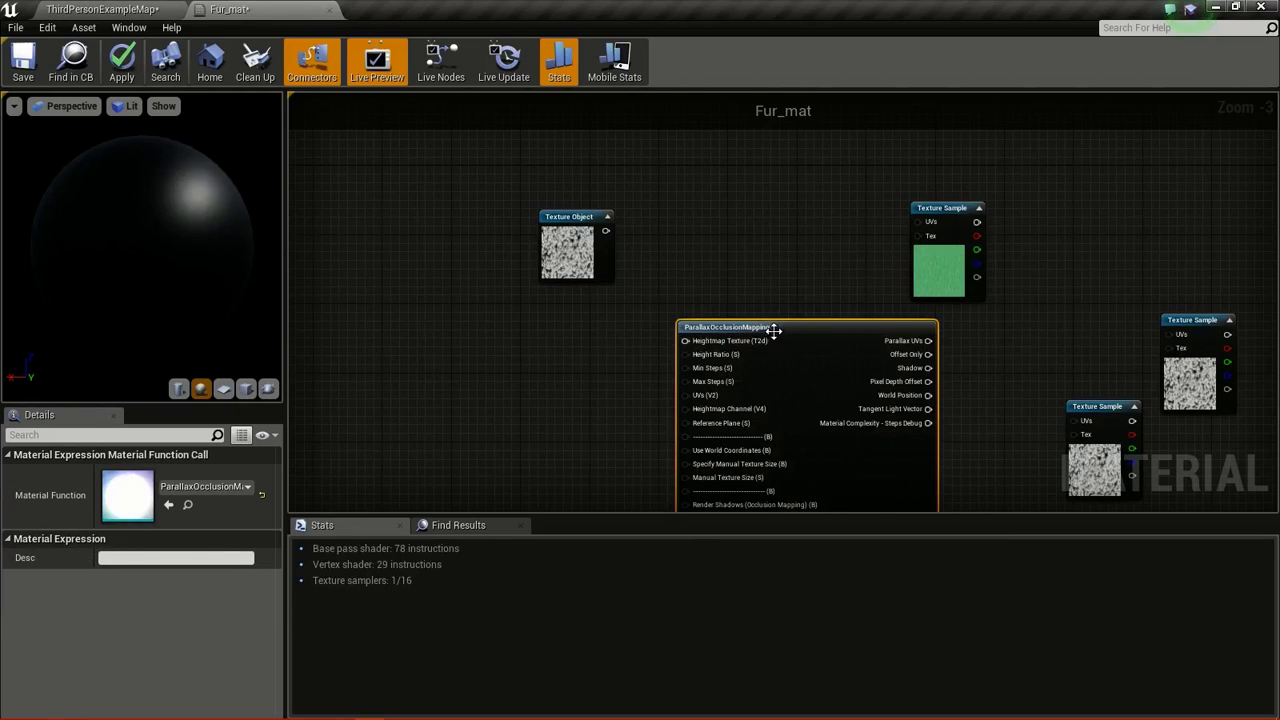
{"action": "left_click_drag", "start_coordinate": [766, 331], "coordinate": [746, 230]}
{"action": "scroll", "coordinate": [784, 220], "scroll_direction": "up", "scroll_amount": 3}
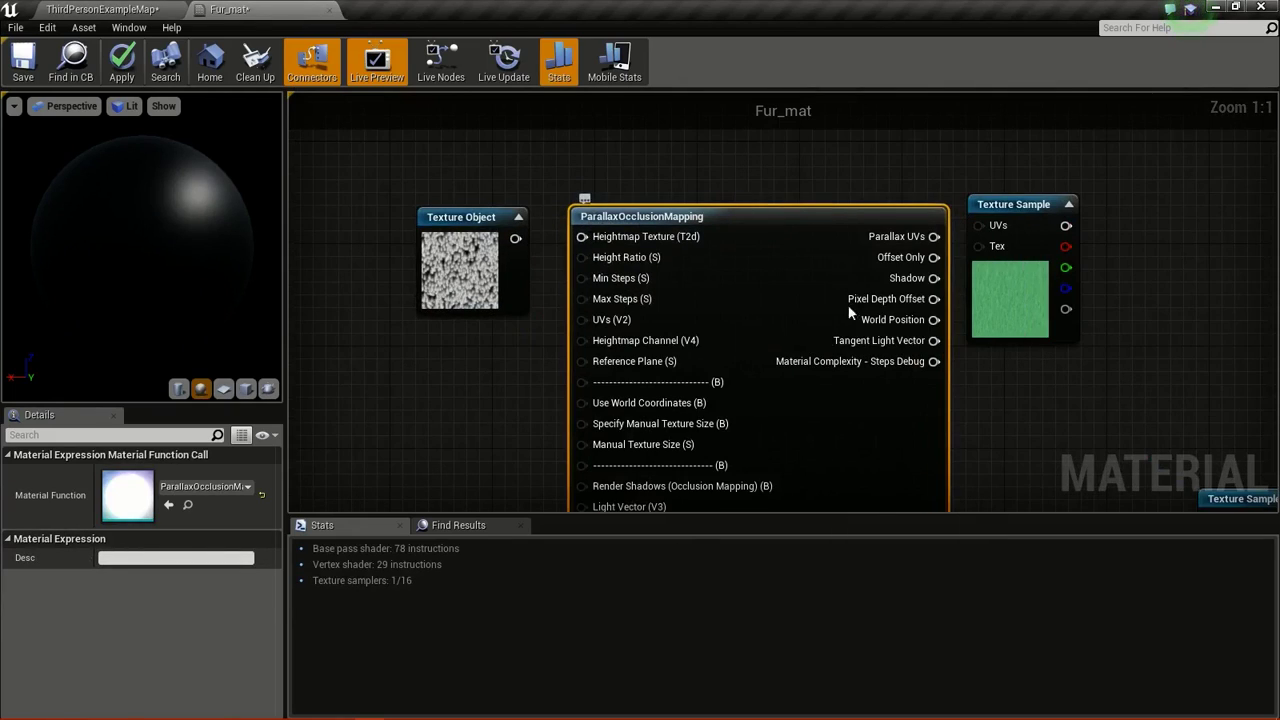
{"action": "scroll", "coordinate": [1098, 300], "scroll_direction": "down", "scroll_amount": 3}
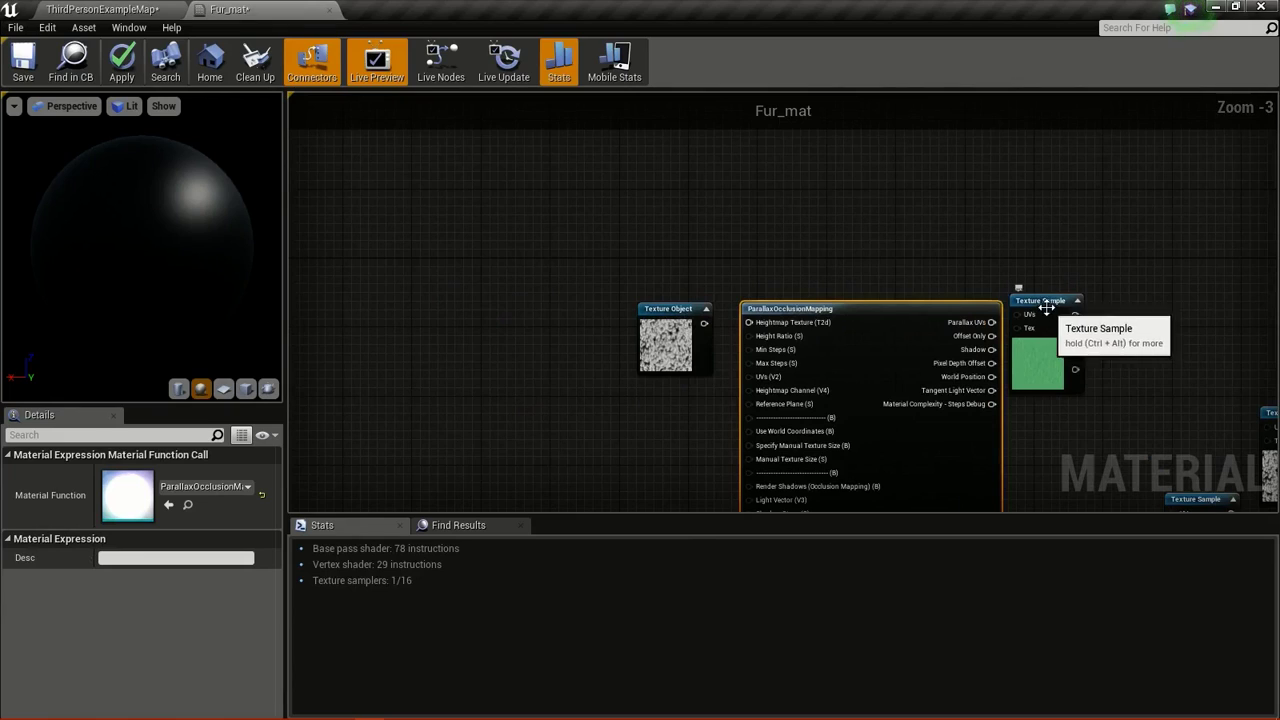
{"action": "left_click_drag", "start_coordinate": [1040, 330], "coordinate": [1075, 165]}
{"action": "scroll", "coordinate": [906, 242], "scroll_direction": "up", "scroll_amount": 3}
{"action": "right_click_drag", "start_coordinate": [906, 242], "coordinate": [978, 142]}
- Wire the Height Texture Object into the parallax node's Heightmap Texture input
{"action": "left_click_drag", "start_coordinate": [630, 242], "coordinate": [790, 272]}
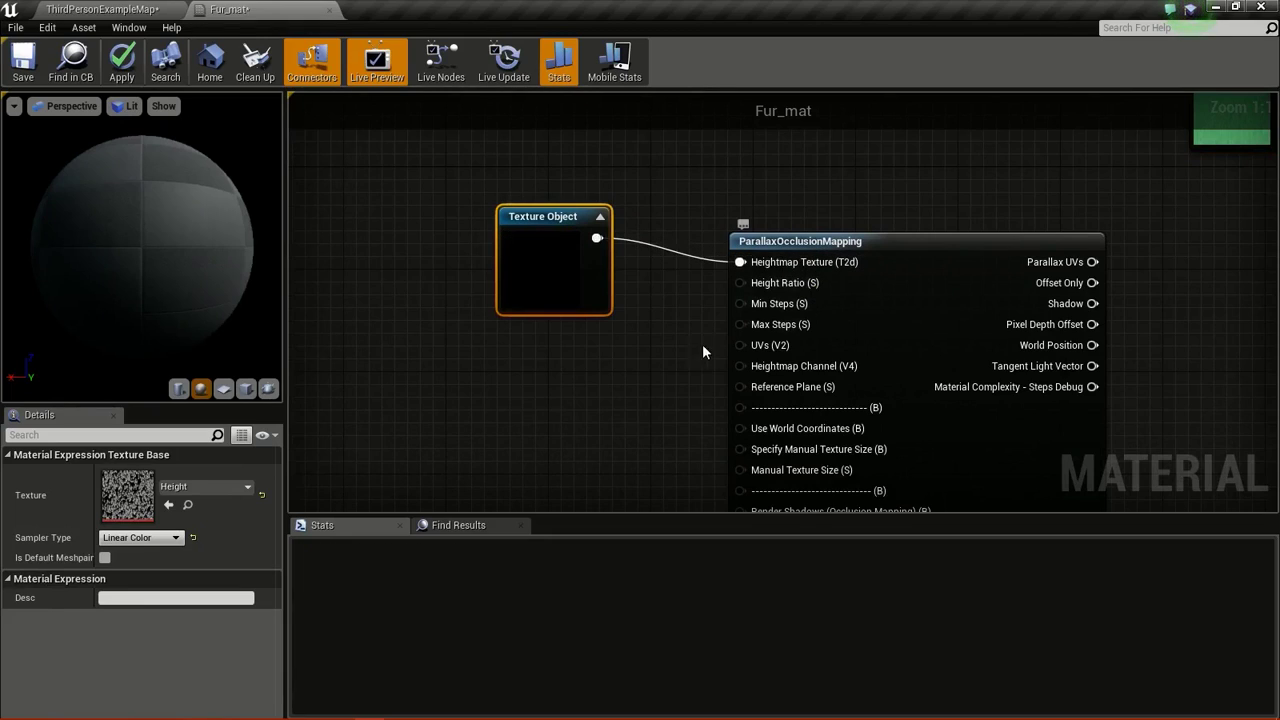
{"action": "key", "text": "ctrl+z"}
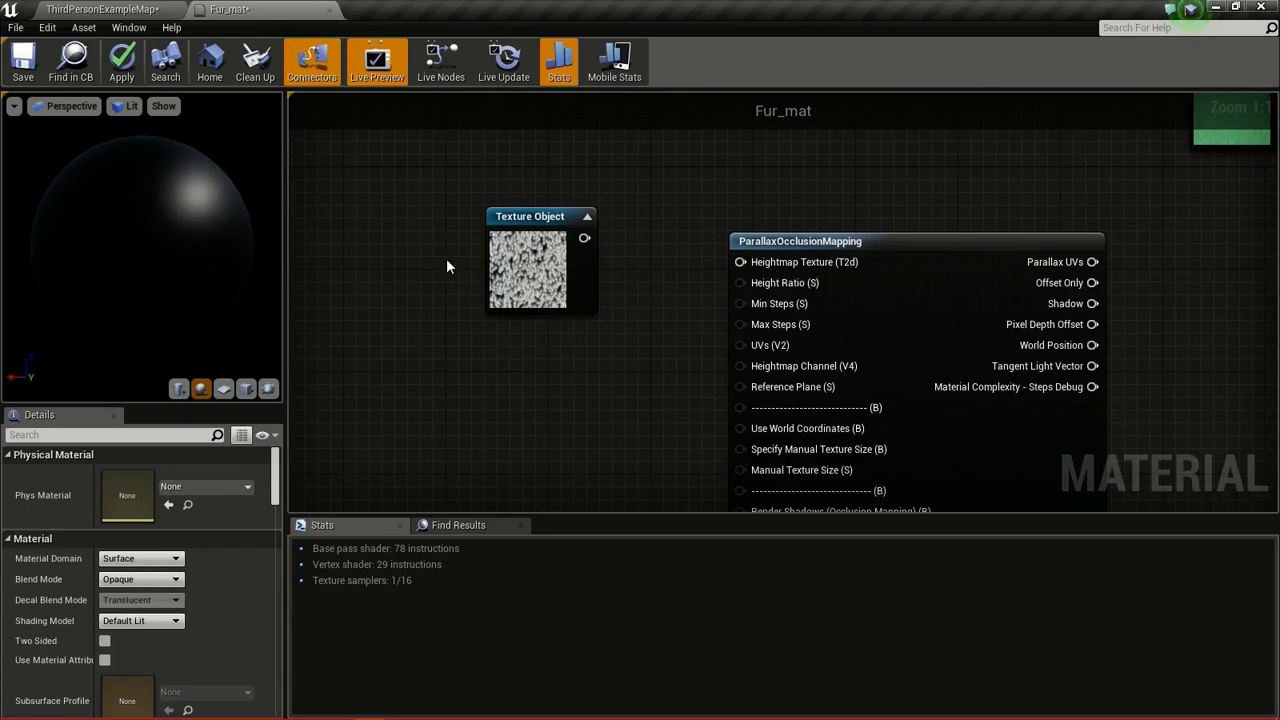
{"action": "left_click_drag", "start_coordinate": [584, 238], "coordinate": [742, 263]}
{"action": "right_click_drag", "start_coordinate": [663, 320], "coordinate": [704, 264]}
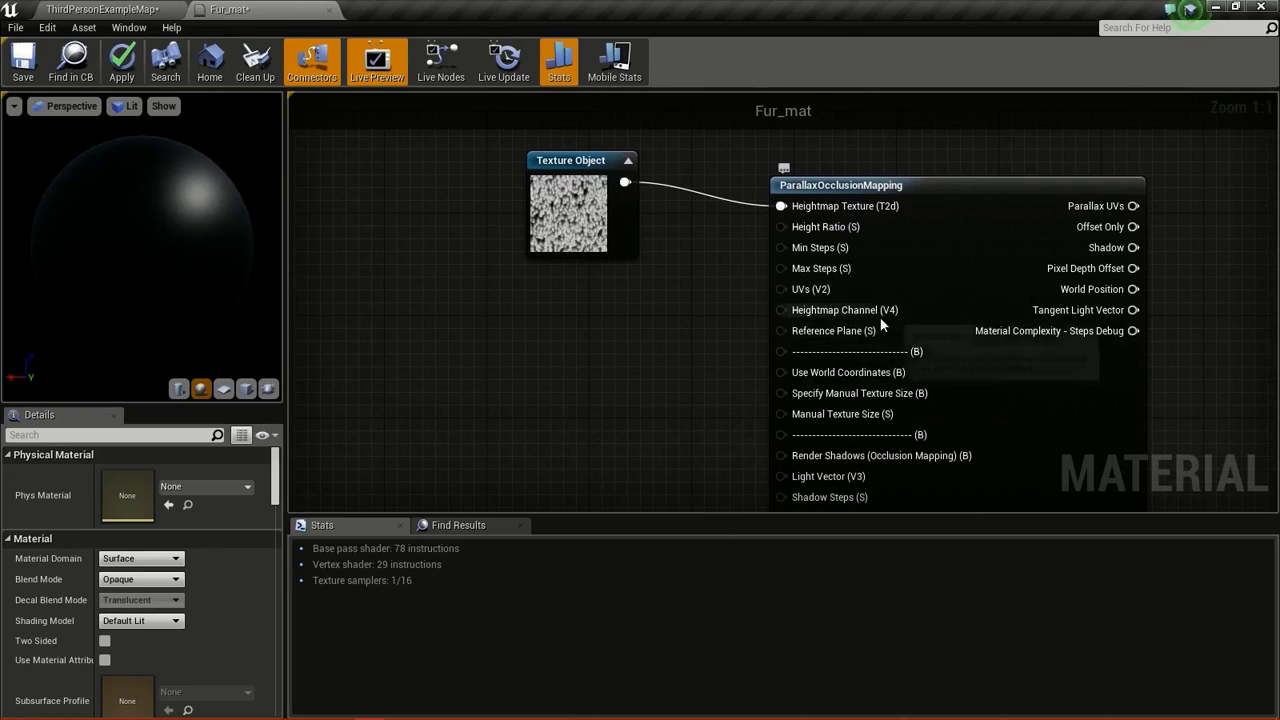
{"action": "mouse_move", "coordinate": [786, 312]}
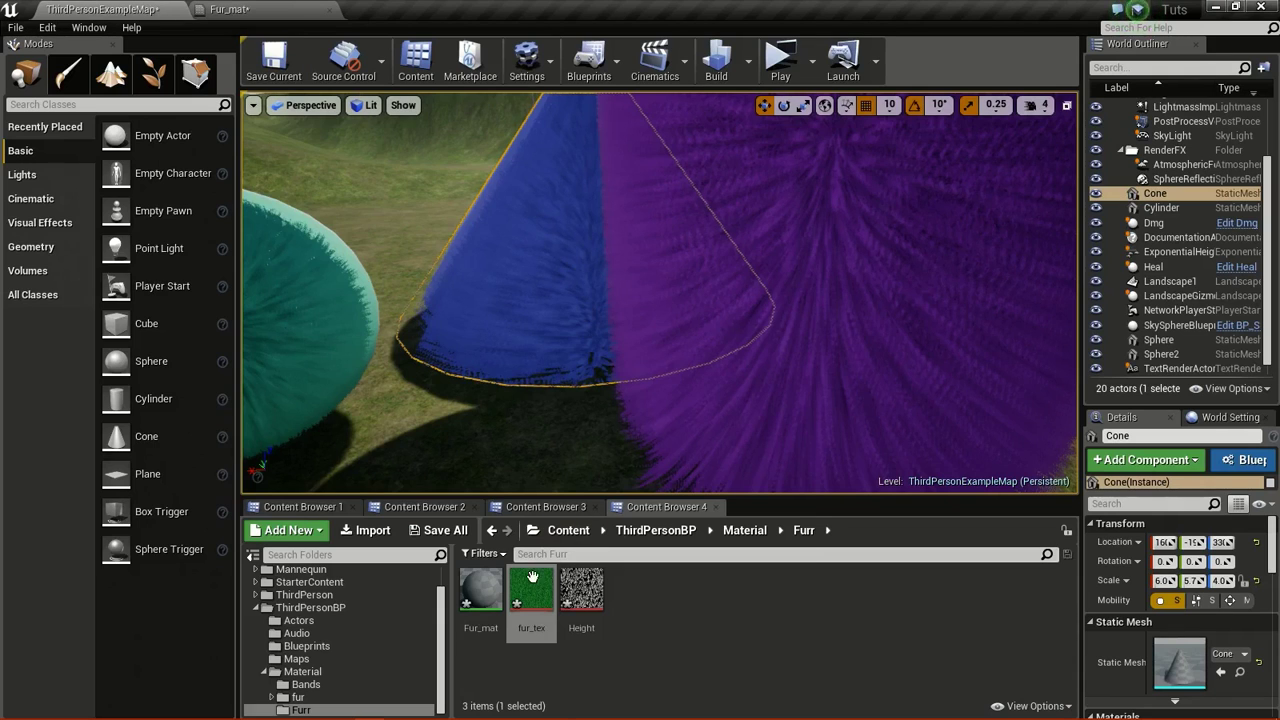
- Open the Height texture and toggle the red and green channels in its preview
{"action": "left_click", "coordinate": [592, 600]}
{"action": "double_click", "coordinate": [592, 600]}
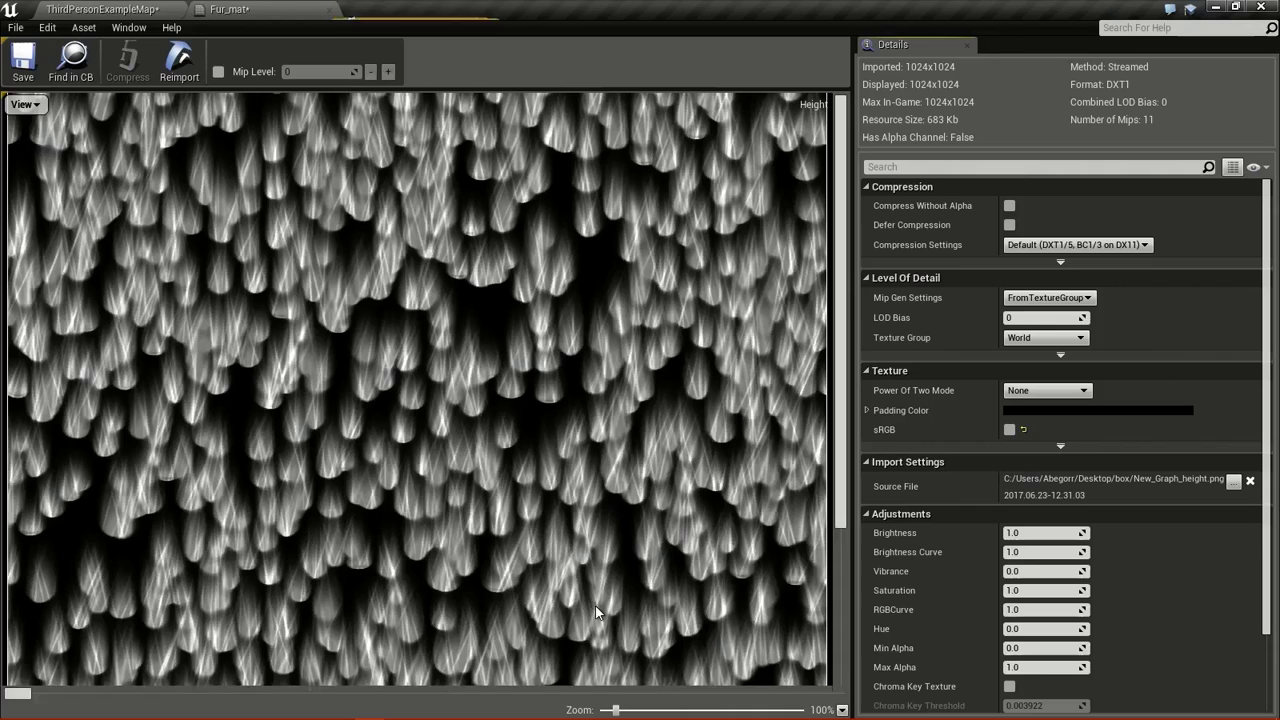
{"action": "left_click", "coordinate": [28, 105]}
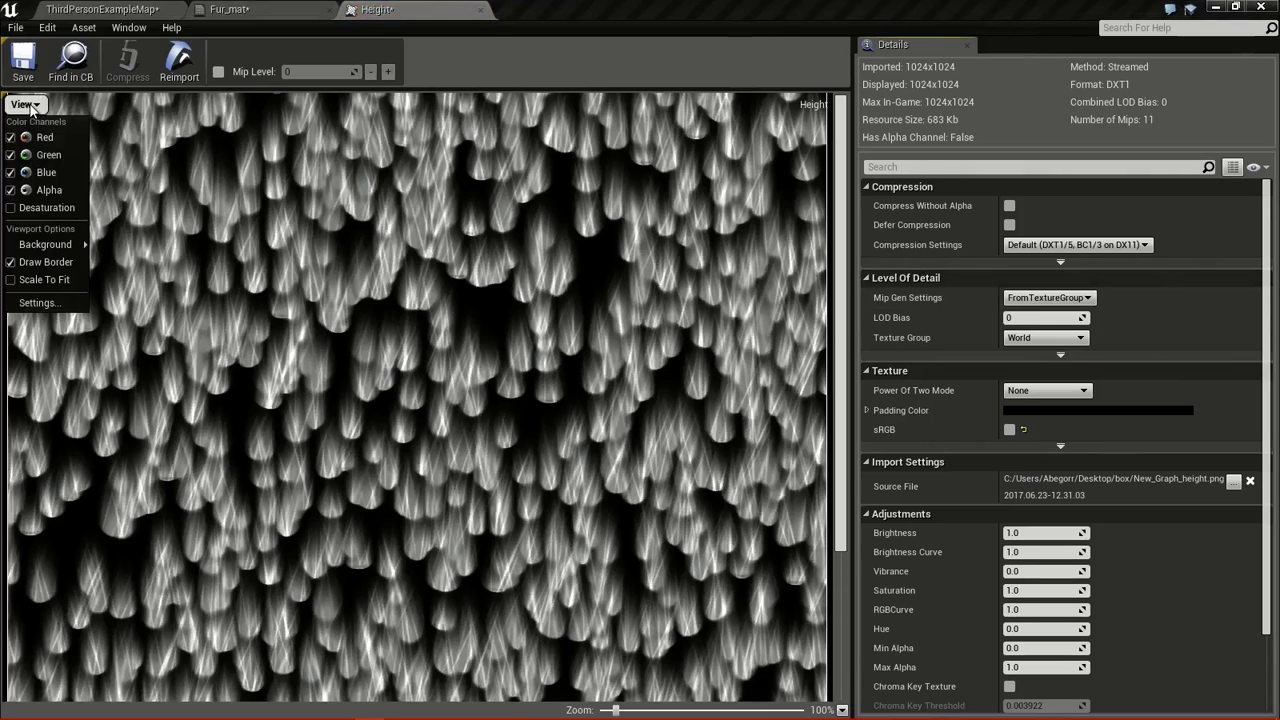
{"action": "left_click", "coordinate": [40, 137]}
{"action": "left_click", "coordinate": [24, 105]}
{"action": "left_click", "coordinate": [40, 156]}
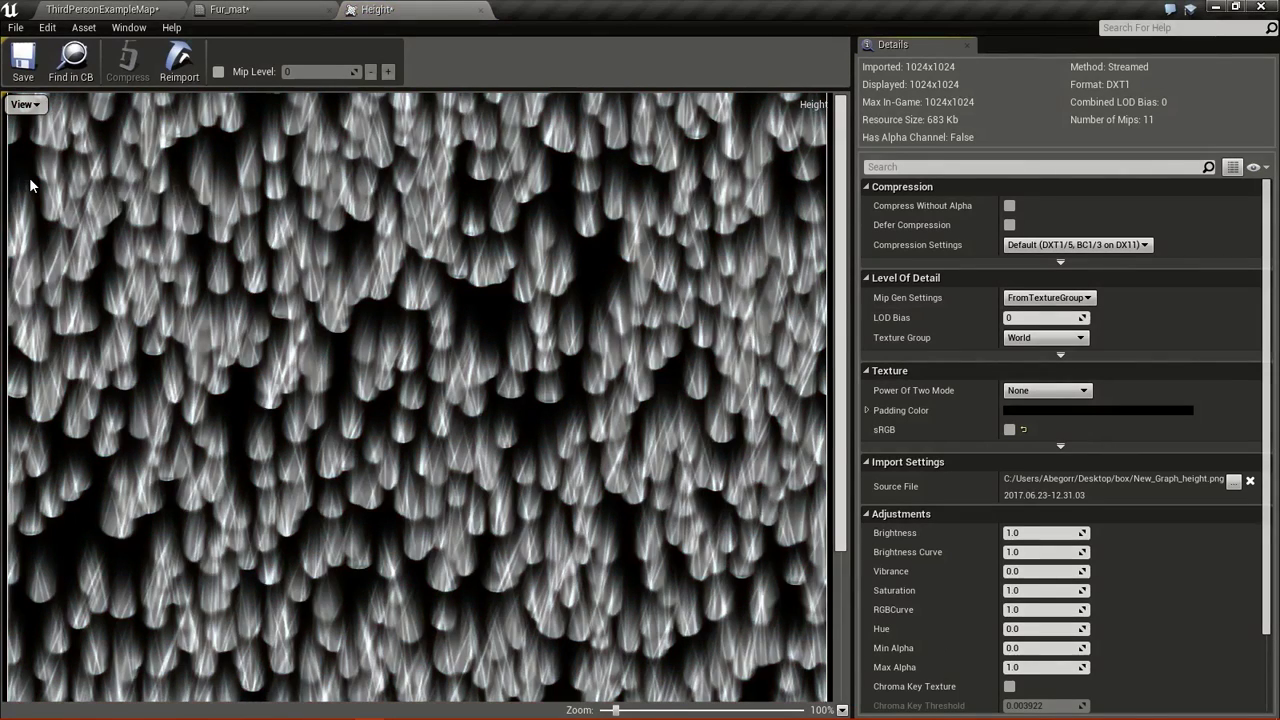
{"action": "left_click", "coordinate": [24, 105]}
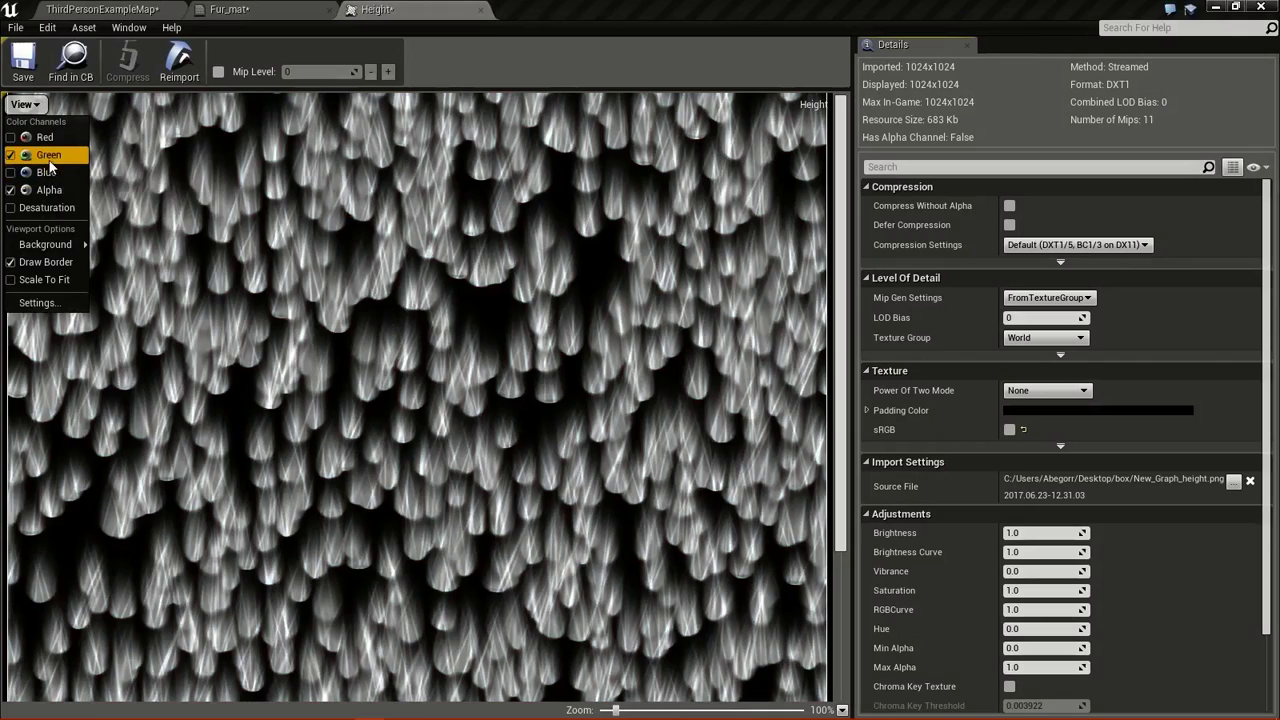
{"action": "left_click", "coordinate": [46, 150]}
{"action": "left_click", "coordinate": [24, 105]}
{"action": "left_click", "coordinate": [48, 146]}
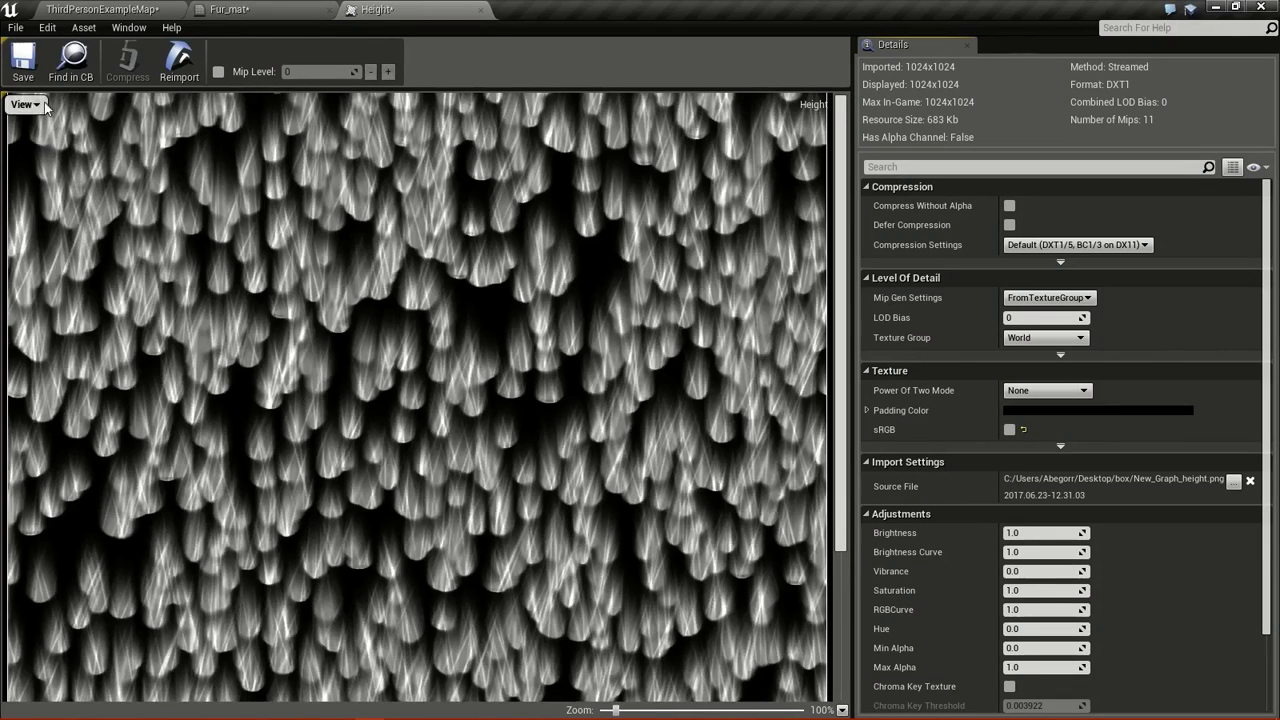
{"action": "left_click", "coordinate": [24, 105]}
{"action": "left_click", "coordinate": [50, 197]}
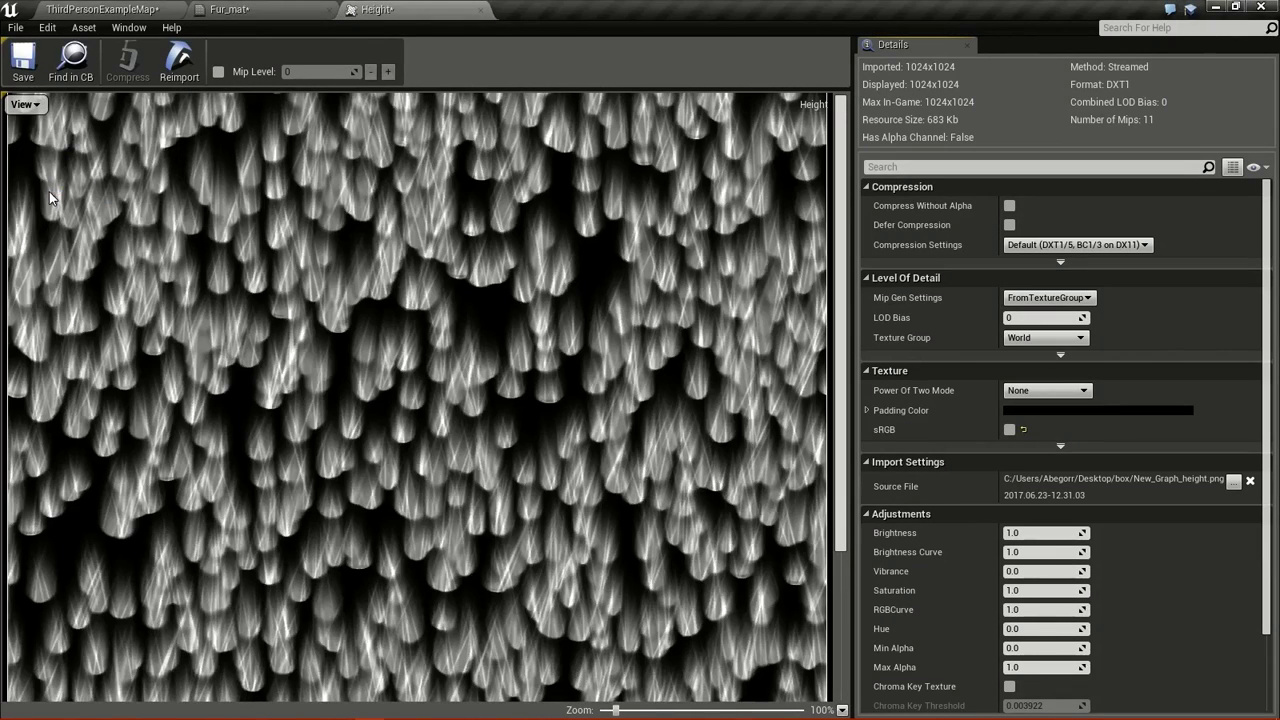
- Preview the alpha channel alone, comparing red, green and blue against it
{"action": "left_click", "coordinate": [24, 105]}
{"action": "left_click", "coordinate": [44, 137]}
{"action": "left_click", "coordinate": [37, 107]}
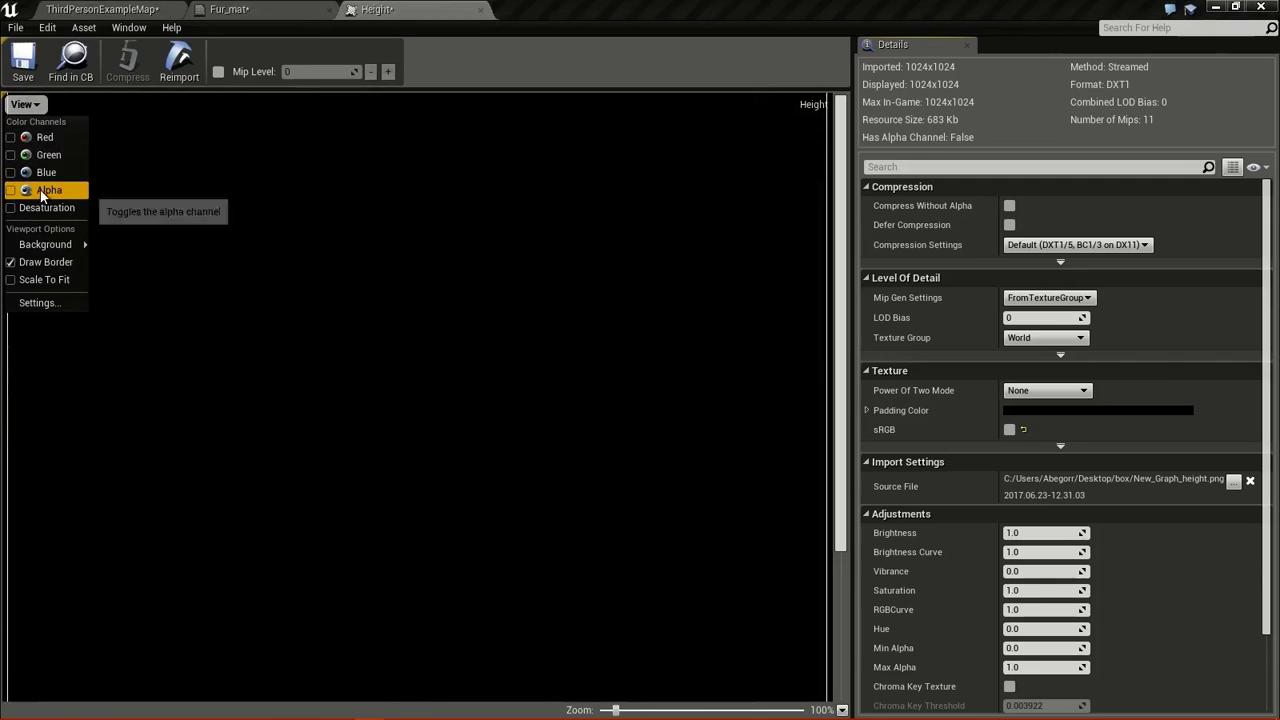
{"action": "left_click", "coordinate": [46, 189]}
{"action": "left_click", "coordinate": [24, 105]}
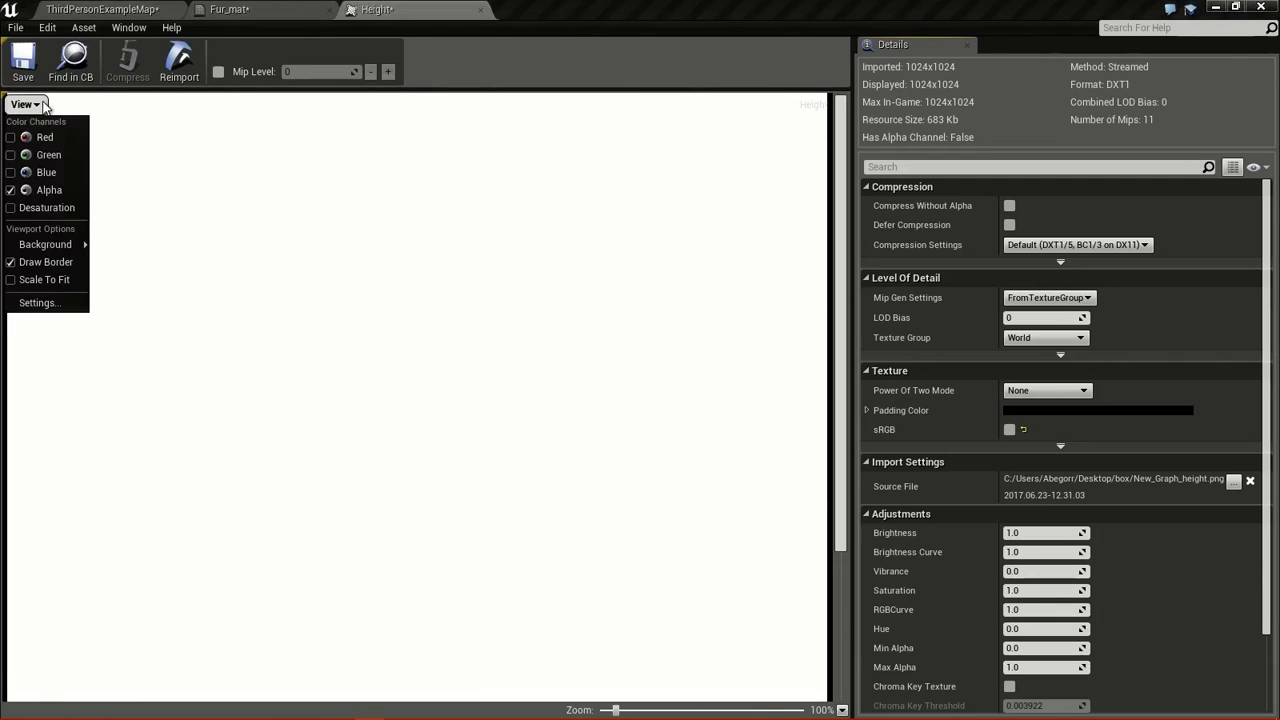
{"action": "left_click", "coordinate": [43, 176]}
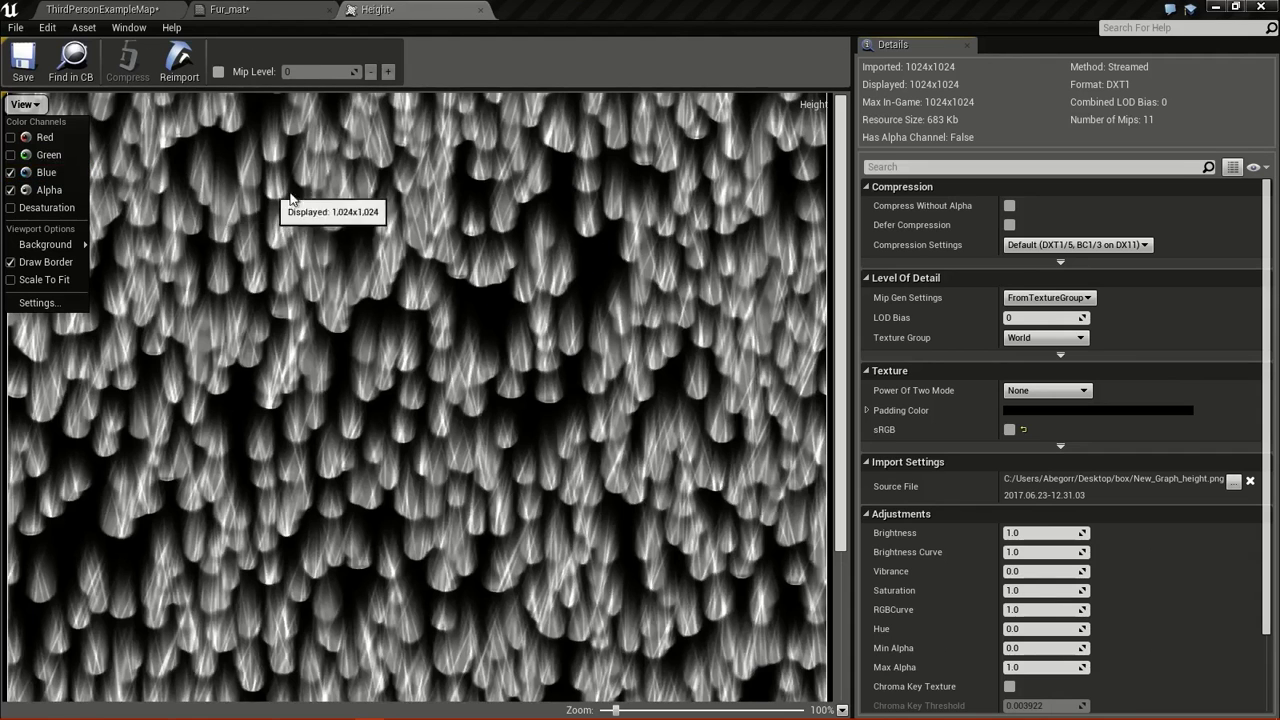
{"action": "left_click", "coordinate": [12, 174]}
{"action": "left_click", "coordinate": [13, 157]}
{"action": "left_click", "coordinate": [13, 157]}
{"action": "left_click", "coordinate": [12, 139]}
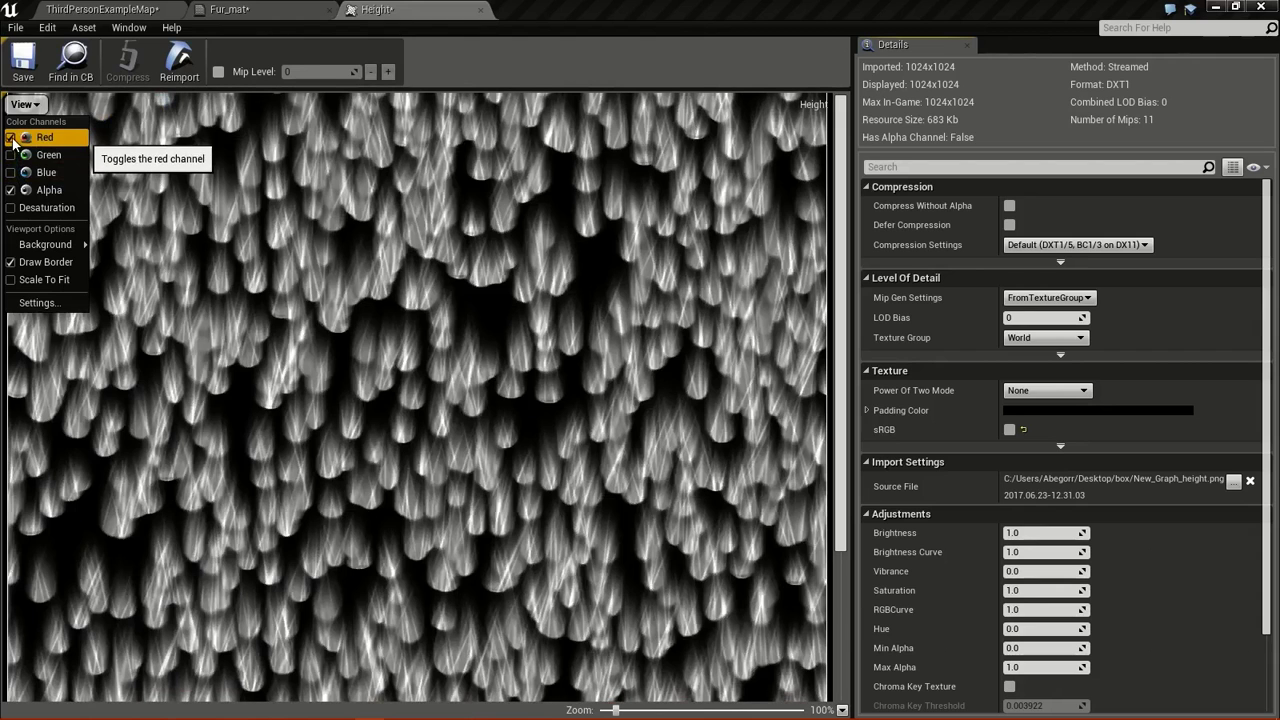
{"action": "left_click", "coordinate": [12, 139]}
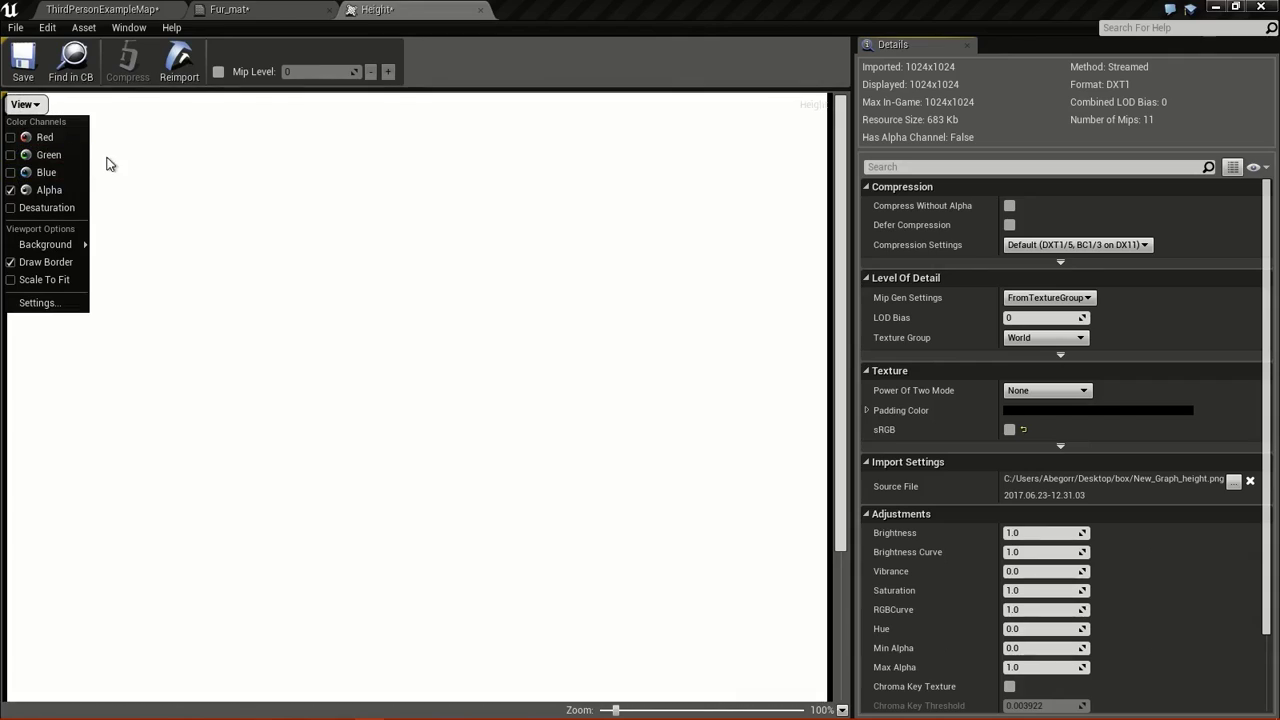
{"action": "left_click", "coordinate": [228, 9]}
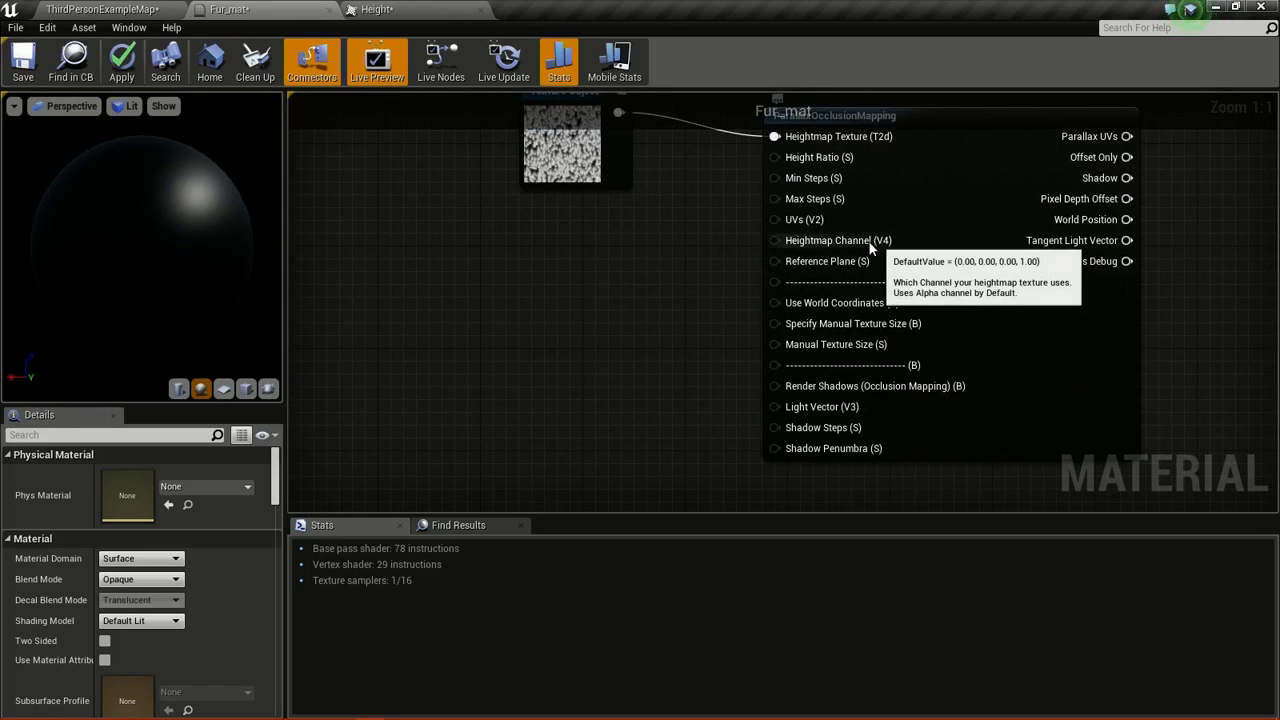
- Wire a Constant4Vector into Heightmap Channel and set its R value to 1
{"action": "left_click", "coordinate": [552, 268]}
{"action": "left_click_drag", "start_coordinate": [642, 284], "coordinate": [829, 240]}
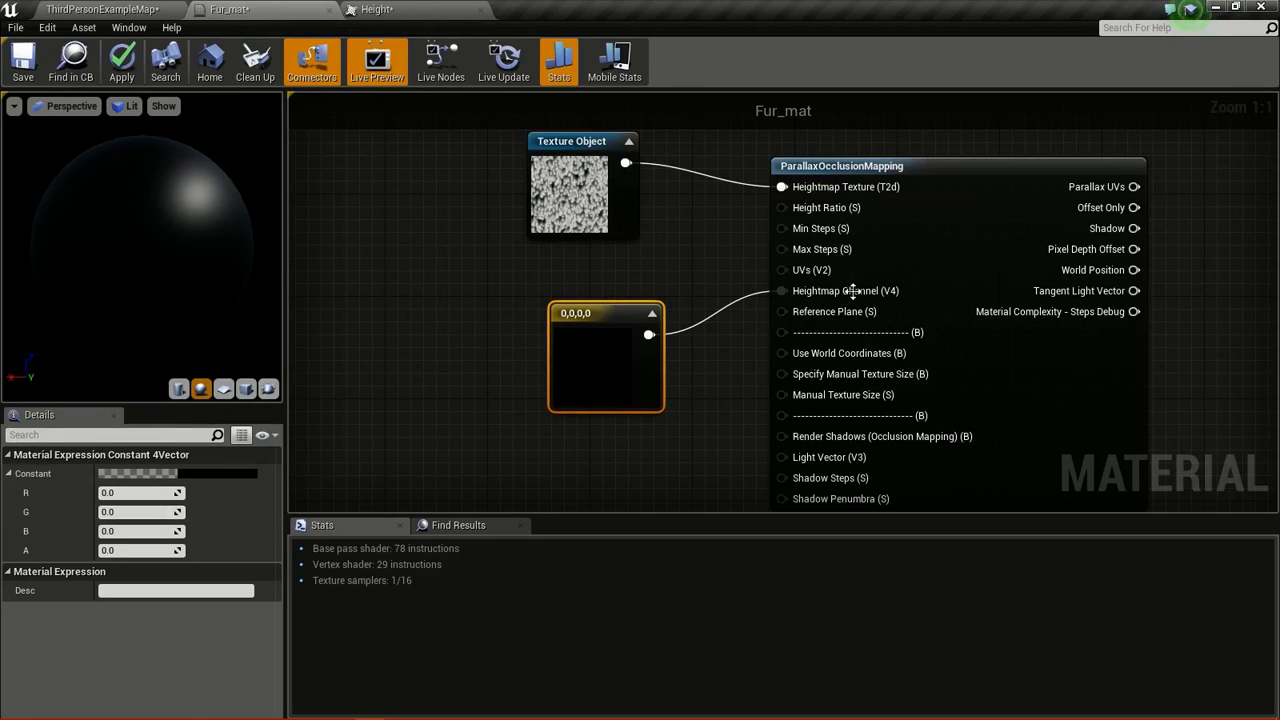
{"action": "left_click_drag", "start_coordinate": [596, 311], "coordinate": [573, 306]}
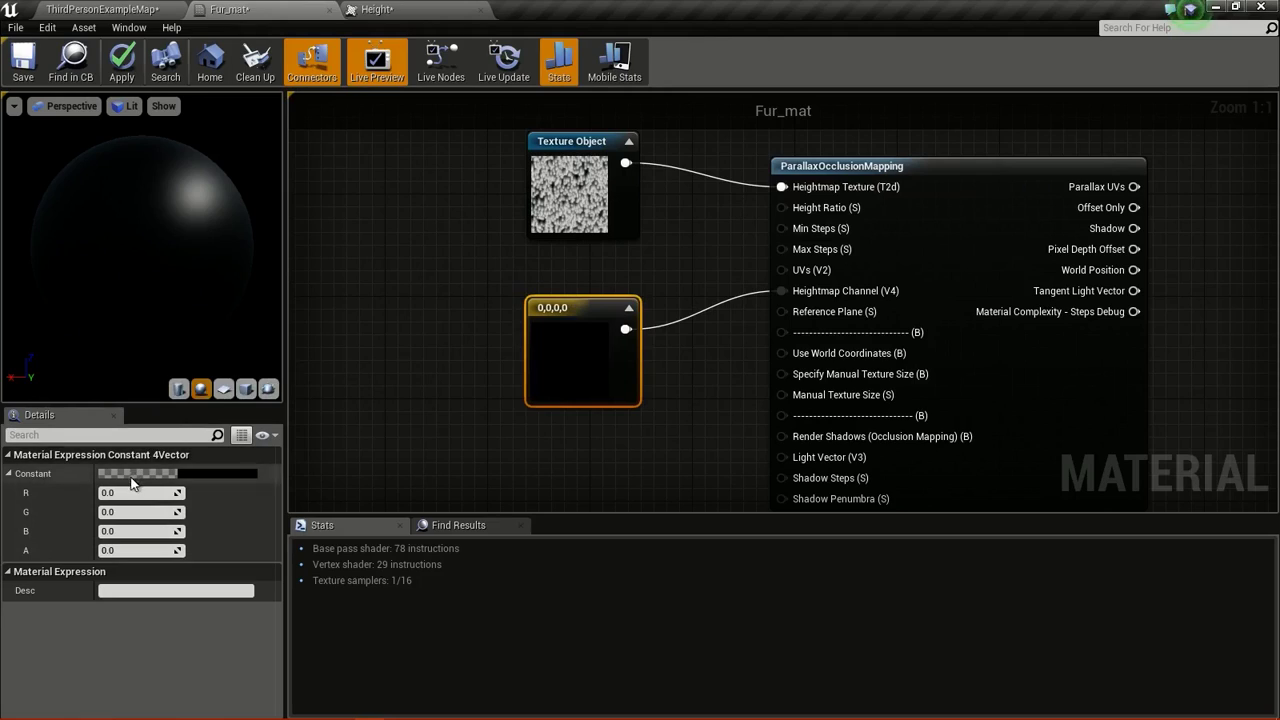
{"action": "left_click", "coordinate": [128, 494]}
{"action": "type", "text": "1"}
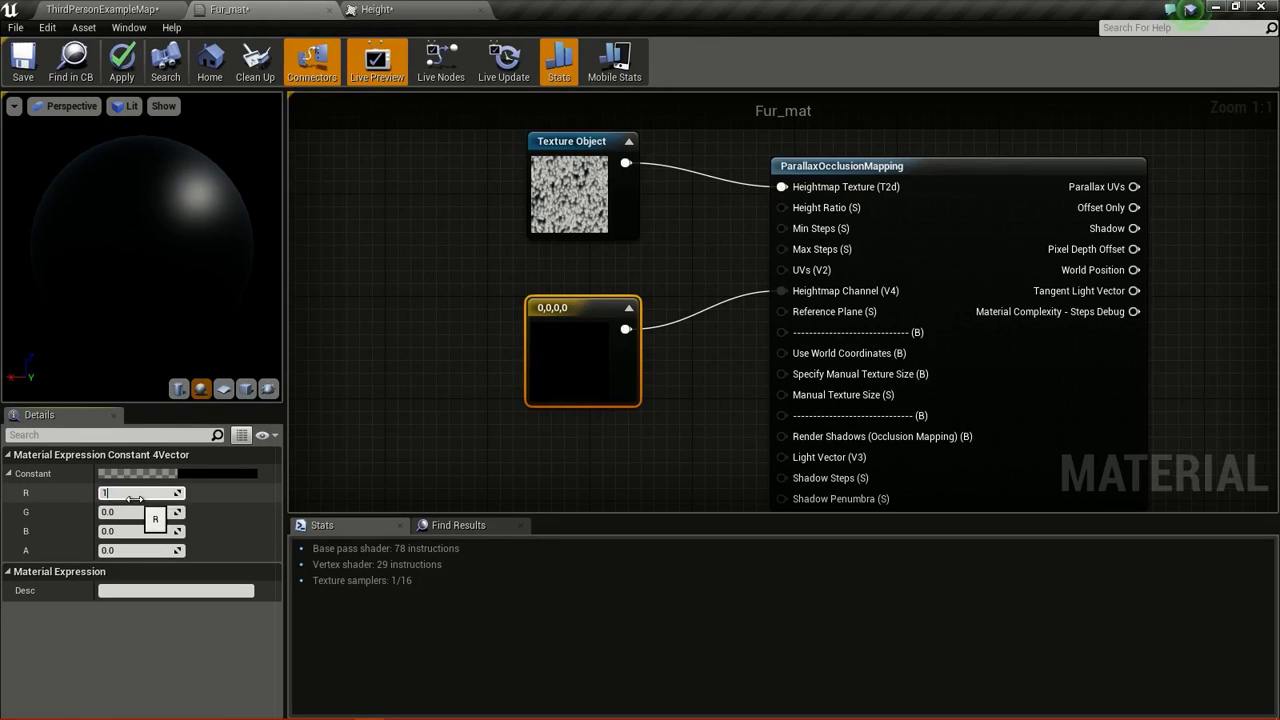
{"action": "key", "text": "Return"}
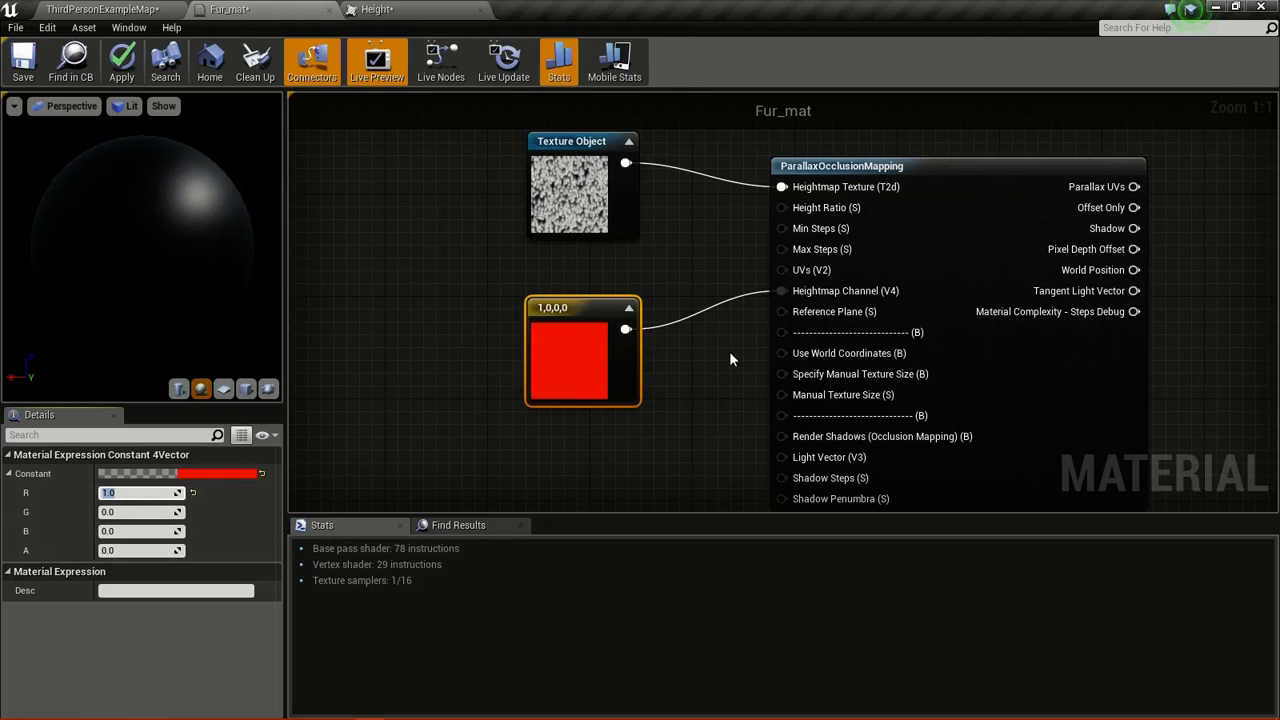
{"action": "scroll", "coordinate": [727, 351], "scroll_direction": "down", "scroll_amount": 1}
{"action": "left_click_drag", "start_coordinate": [610, 319], "coordinate": [623, 398]}
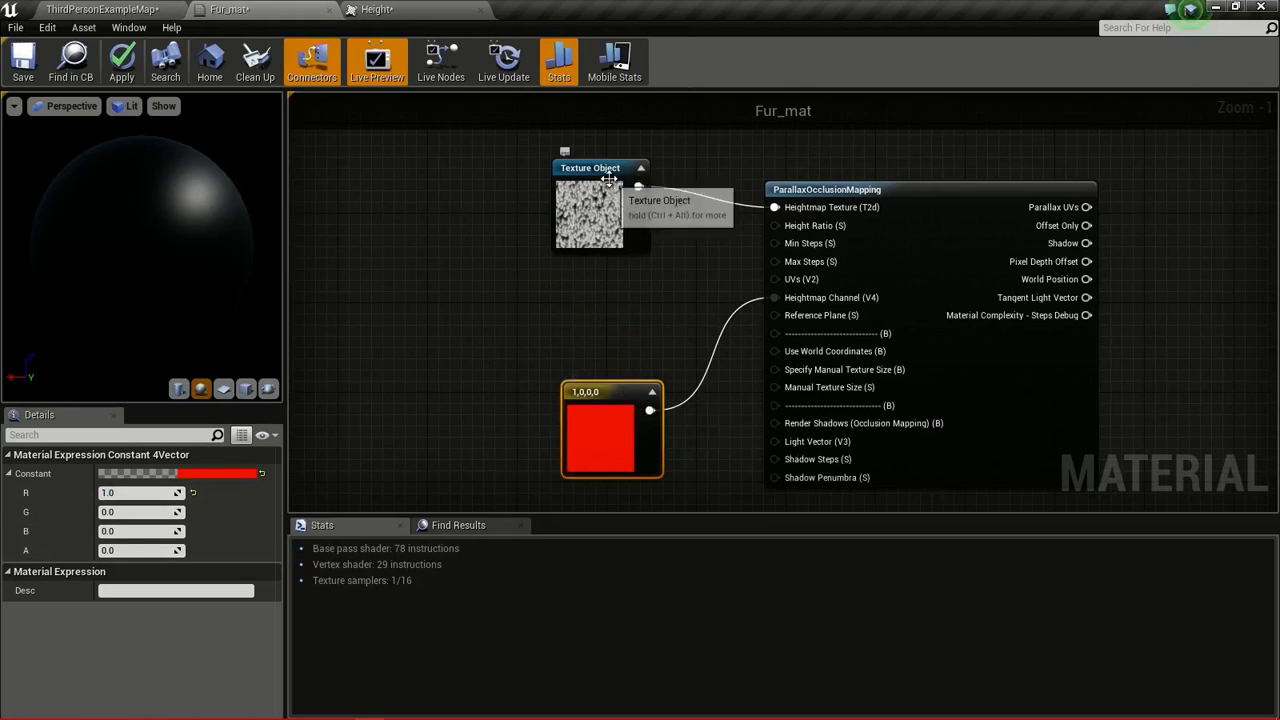
{"action": "left_click_drag", "start_coordinate": [609, 171], "coordinate": [577, 161]}
{"action": "scroll", "coordinate": [706, 249], "scroll_direction": "up", "scroll_amount": 1}
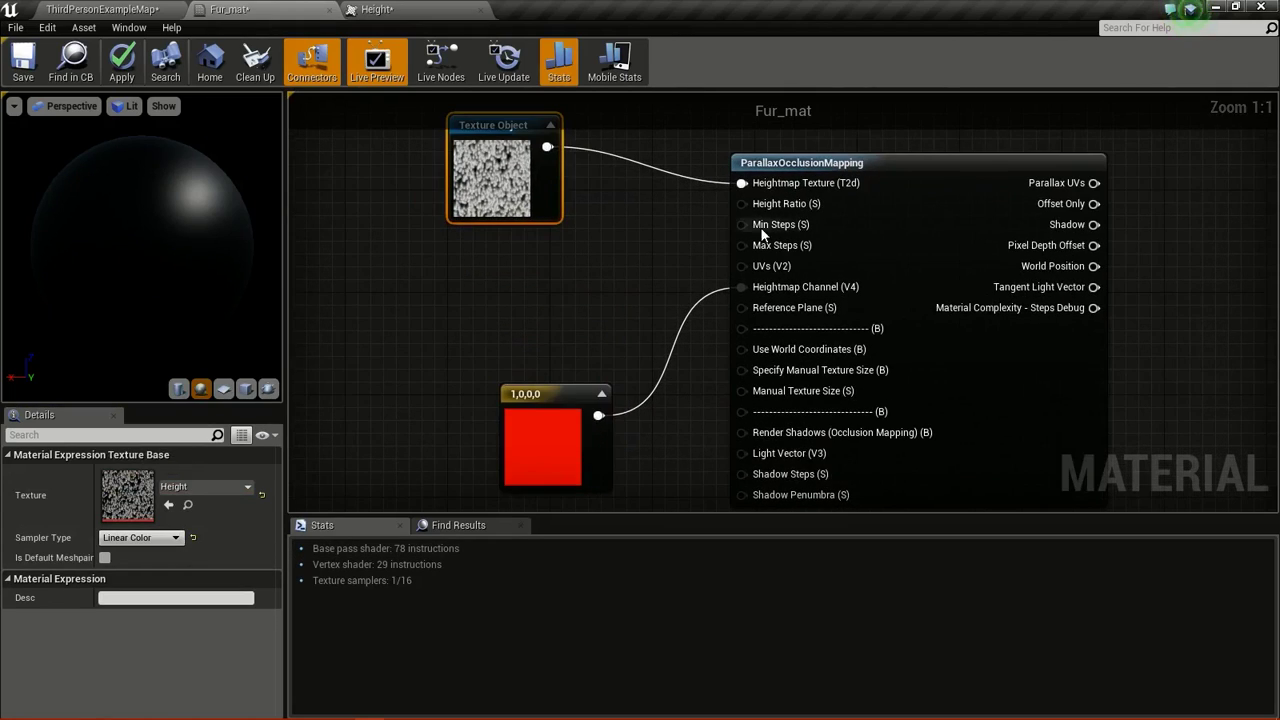
- Add three scalar parameter nodes to the left of the parallax node
{"action": "right_click_drag", "start_coordinate": [572, 286], "coordinate": [725, 269]}
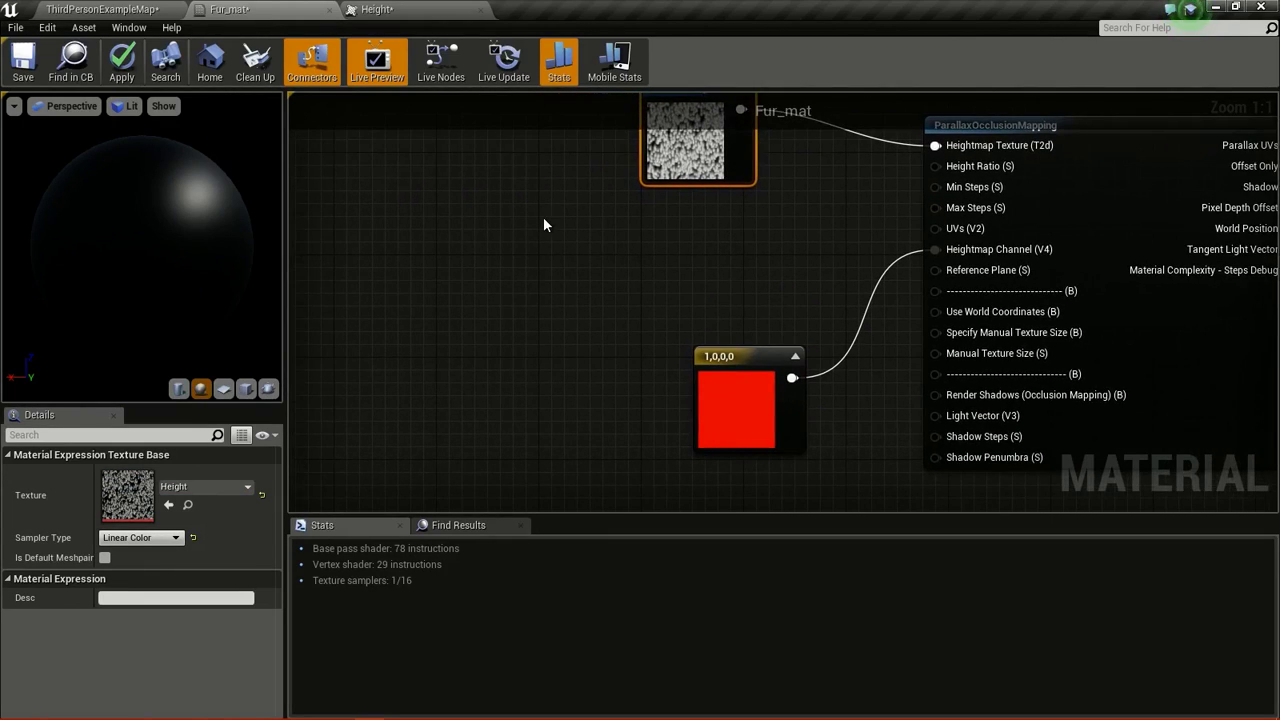
{"action": "left_click", "coordinate": [470, 190]}
{"action": "left_click", "coordinate": [504, 292]}
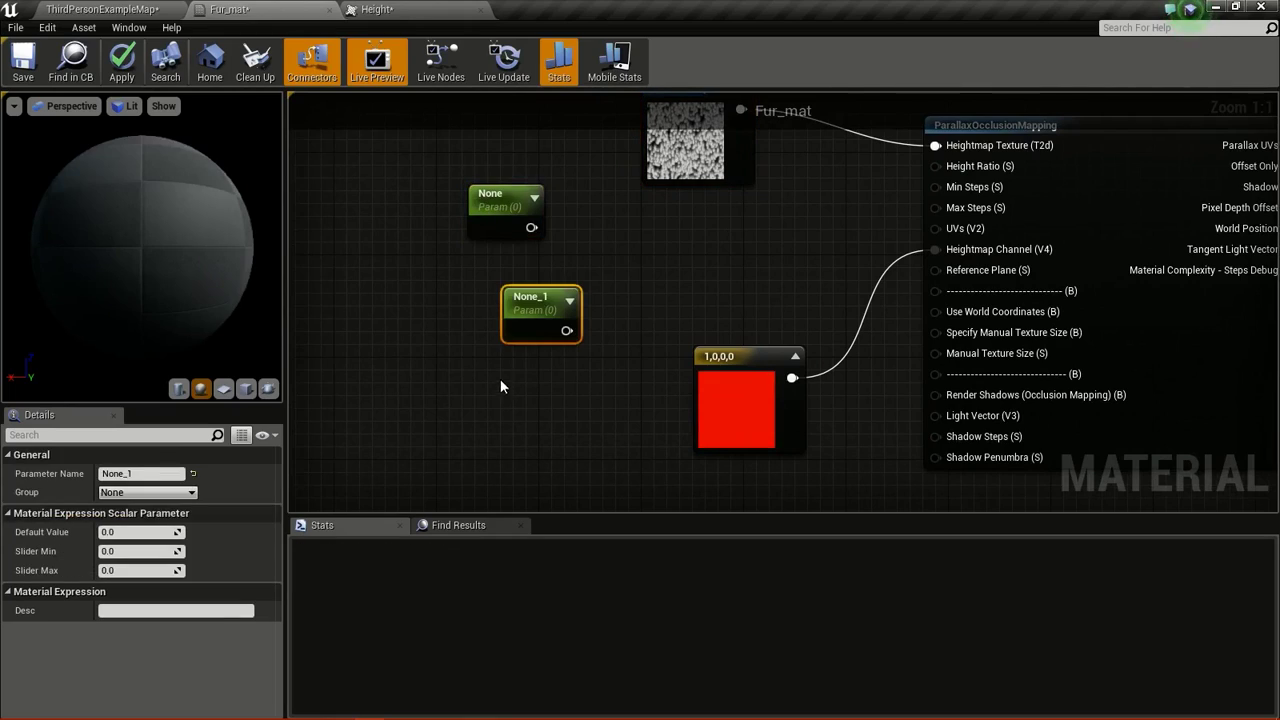
{"action": "left_click", "coordinate": [501, 390]}
- Name the scalar parameters HeightRatio, MinSteps and MaxSteps, moving HeightRatio toward the parallax node
{"action": "left_click", "coordinate": [517, 232]}
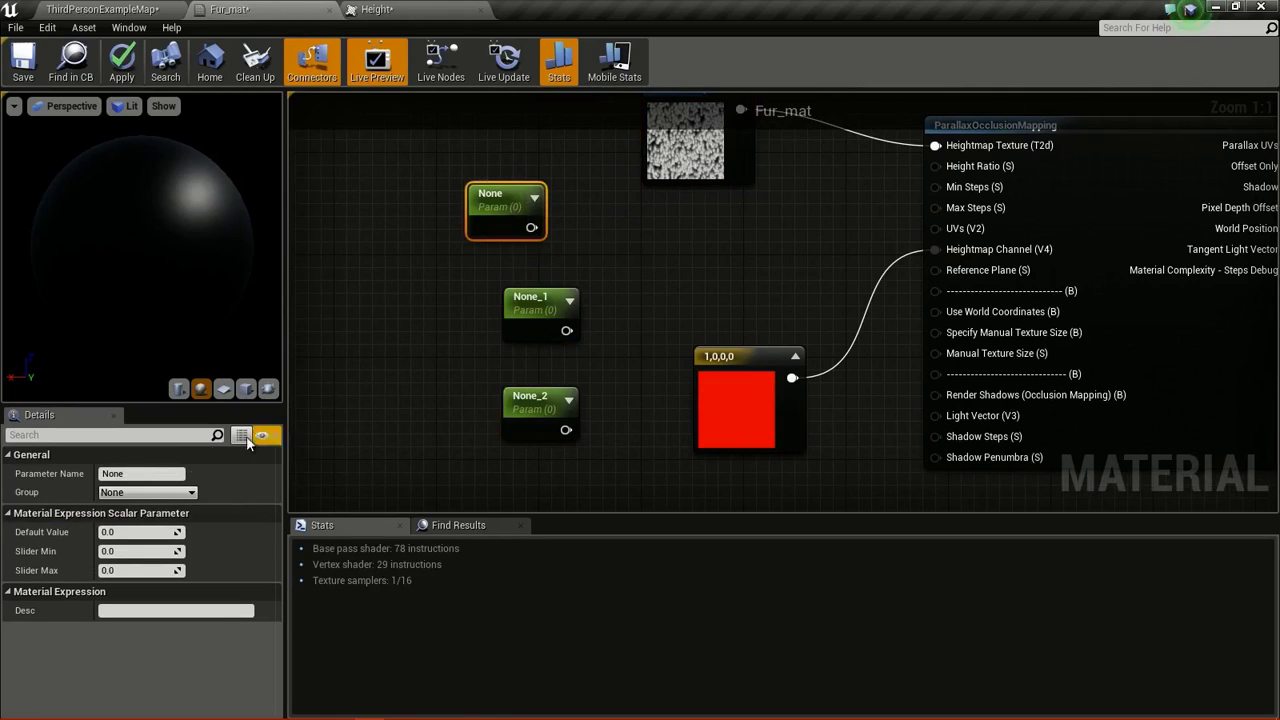
{"action": "left_click", "coordinate": [115, 474]}
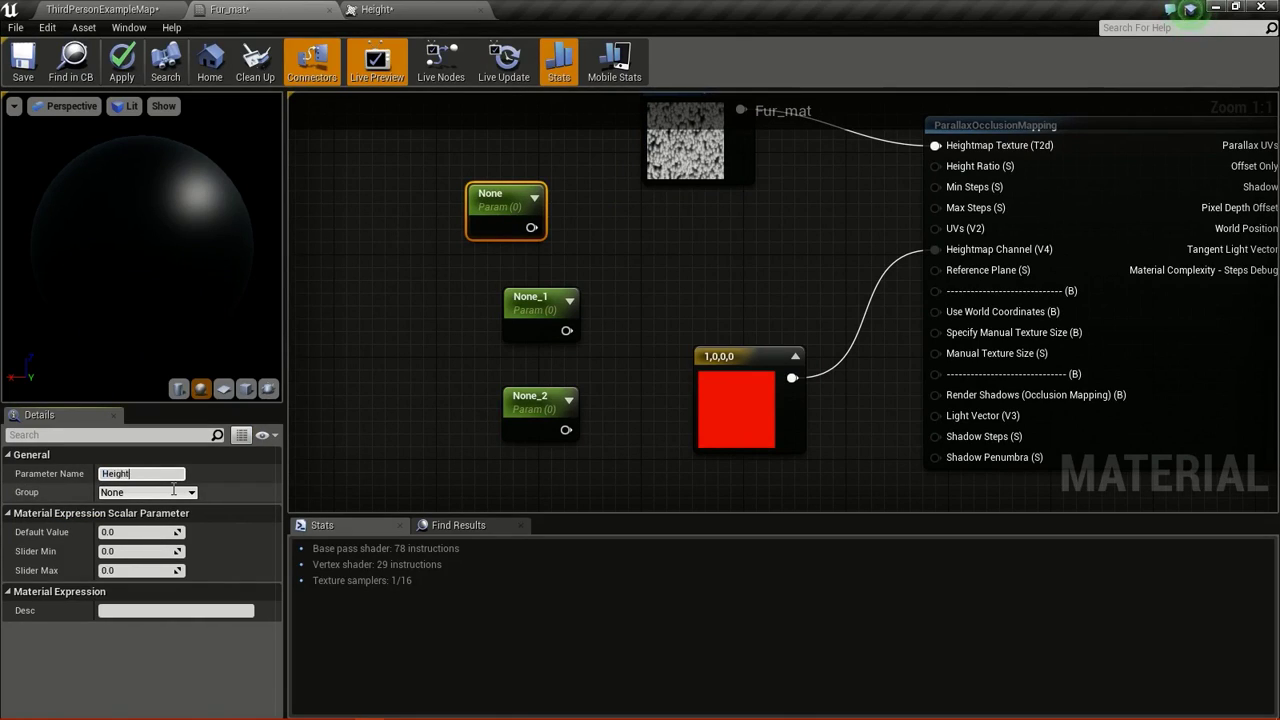
{"action": "type", "text": "HeightRatio"}
{"action": "key", "text": "Return"}
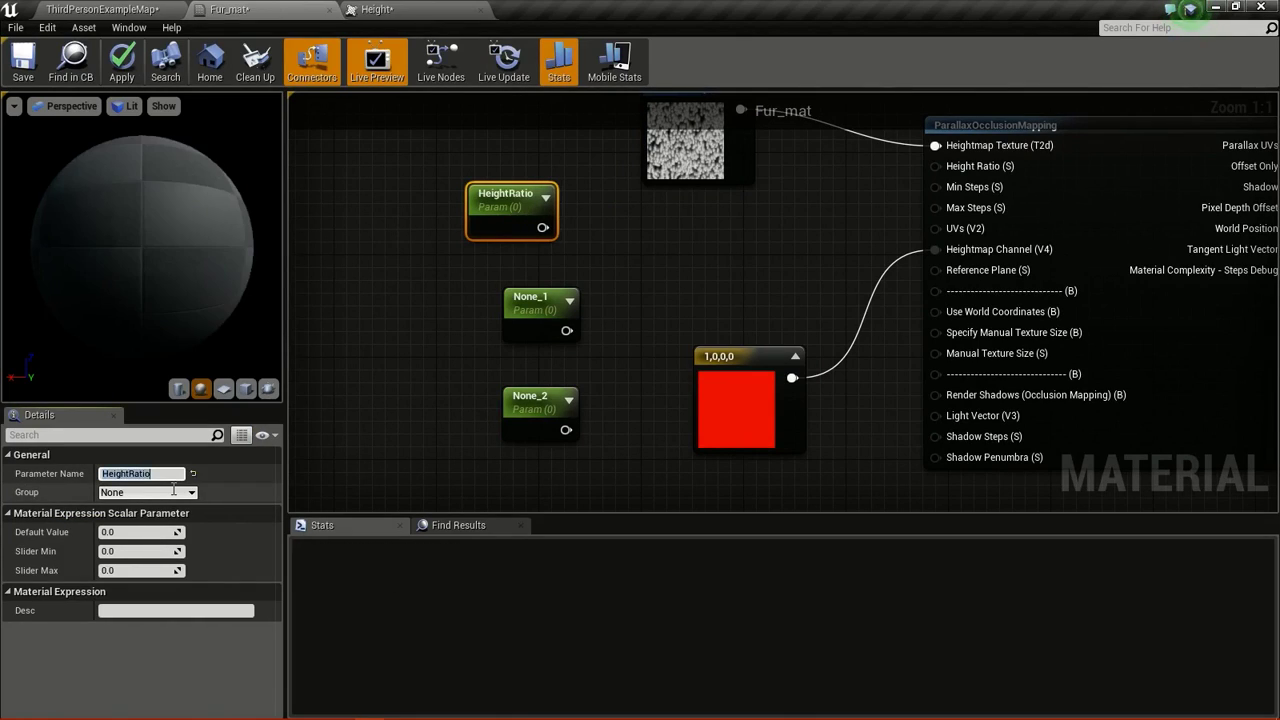
{"action": "left_click", "coordinate": [528, 308]}
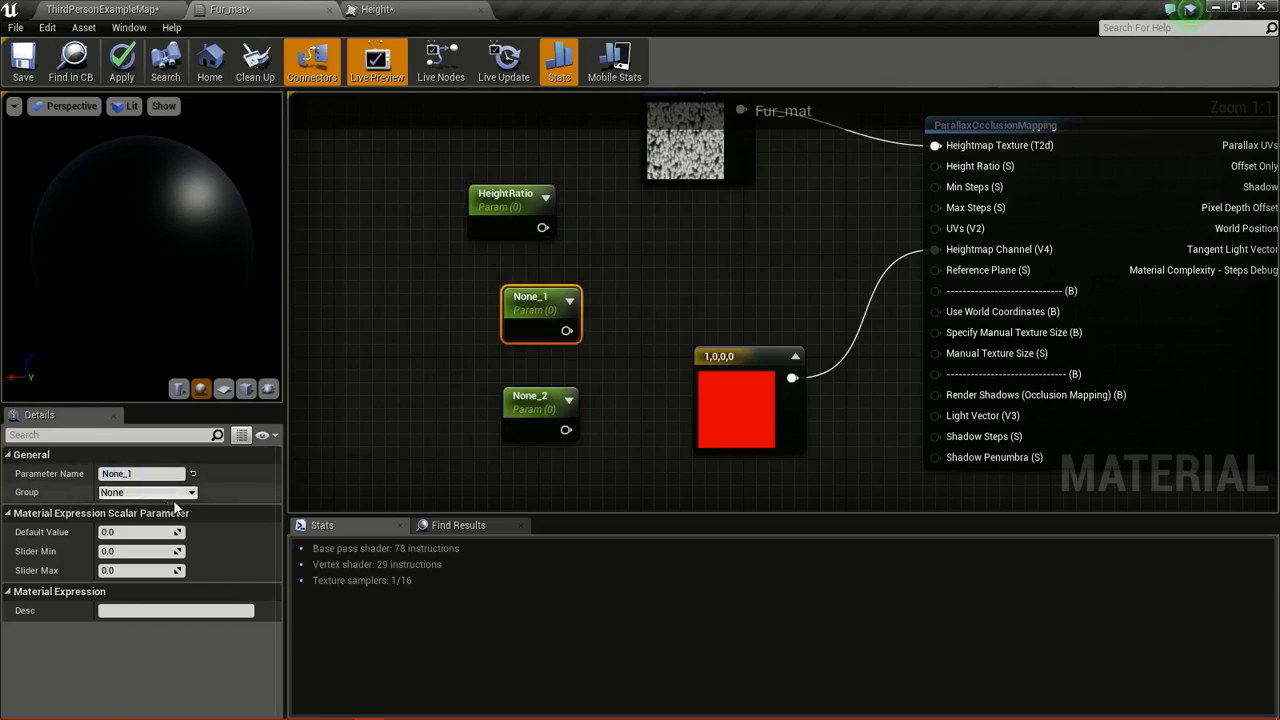
{"action": "left_click", "coordinate": [120, 473]}
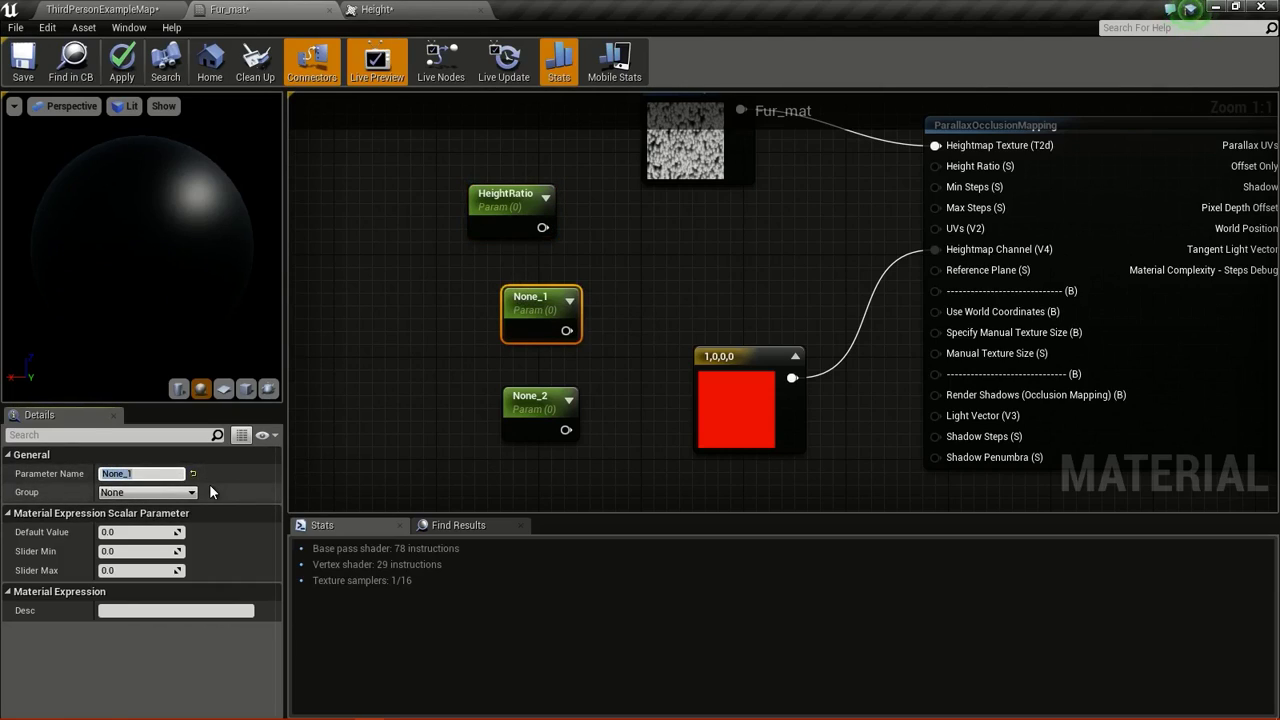
{"action": "type", "text": "MinSteps"}
{"action": "key", "text": "Return"}
{"action": "left_click", "coordinate": [525, 408]}
{"action": "left_click", "coordinate": [140, 473]}
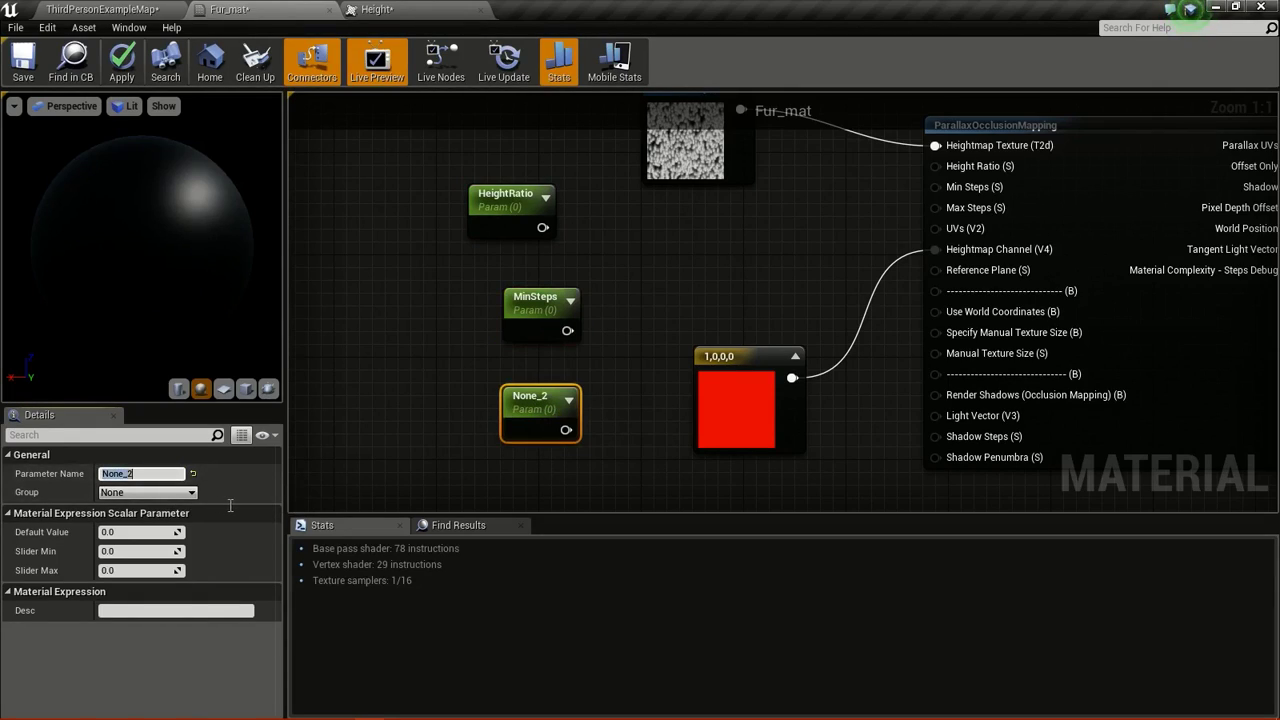
{"action": "type", "text": "Max"}
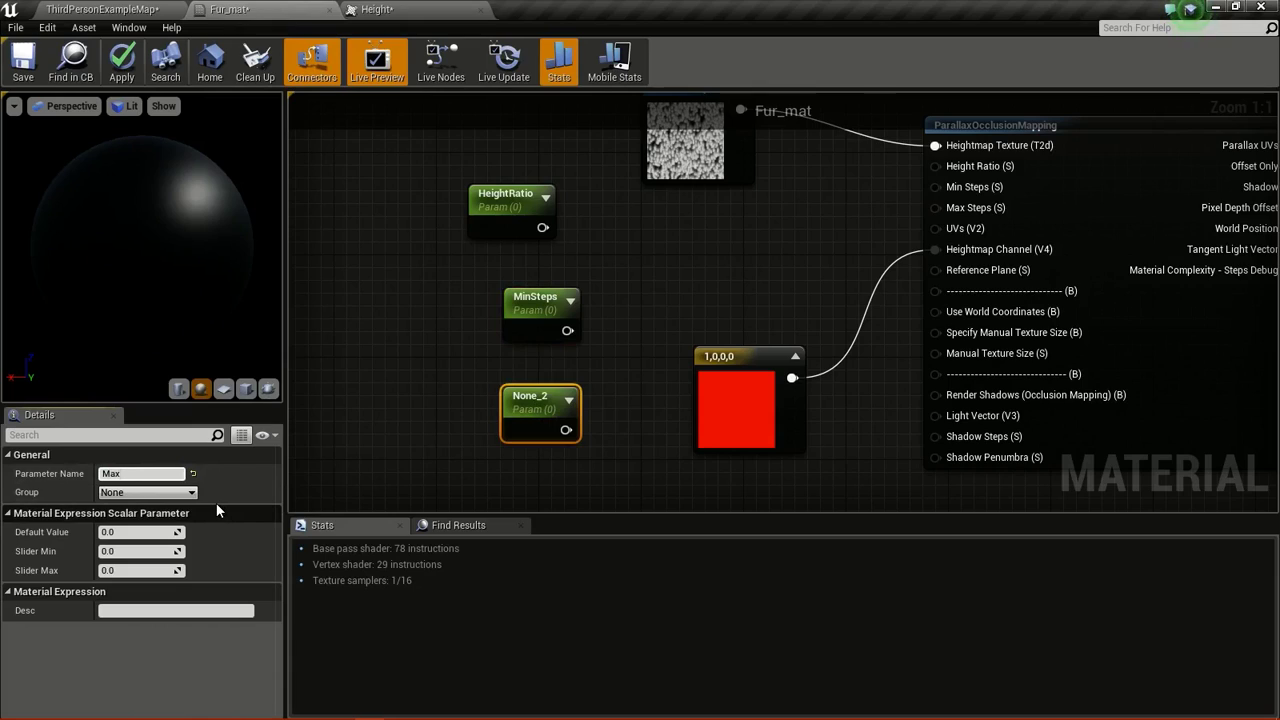
{"action": "type", "text": "Steps"}
{"action": "key", "text": "Return"}
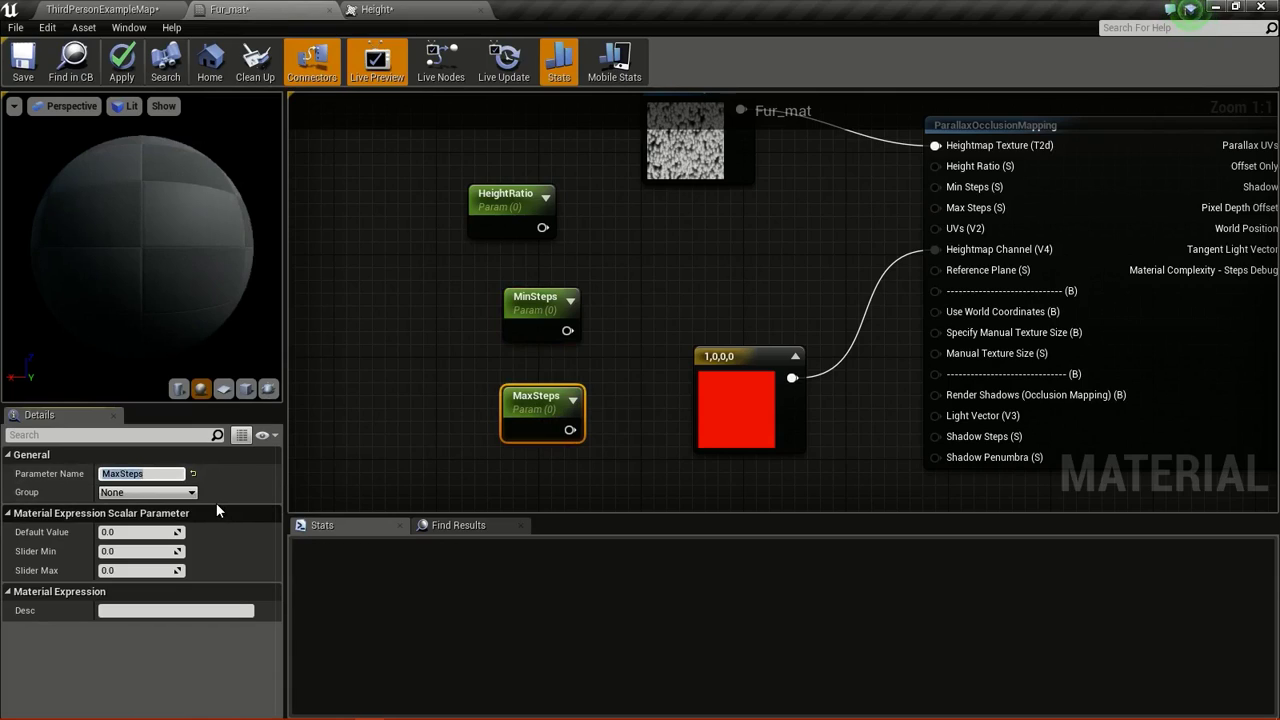
{"action": "left_click_drag", "start_coordinate": [508, 200], "coordinate": [975, 169]}
- Give HeightRatio a 0.2 default and wire MinSteps into Min Steps with default 25
{"action": "left_click", "coordinate": [130, 531]}
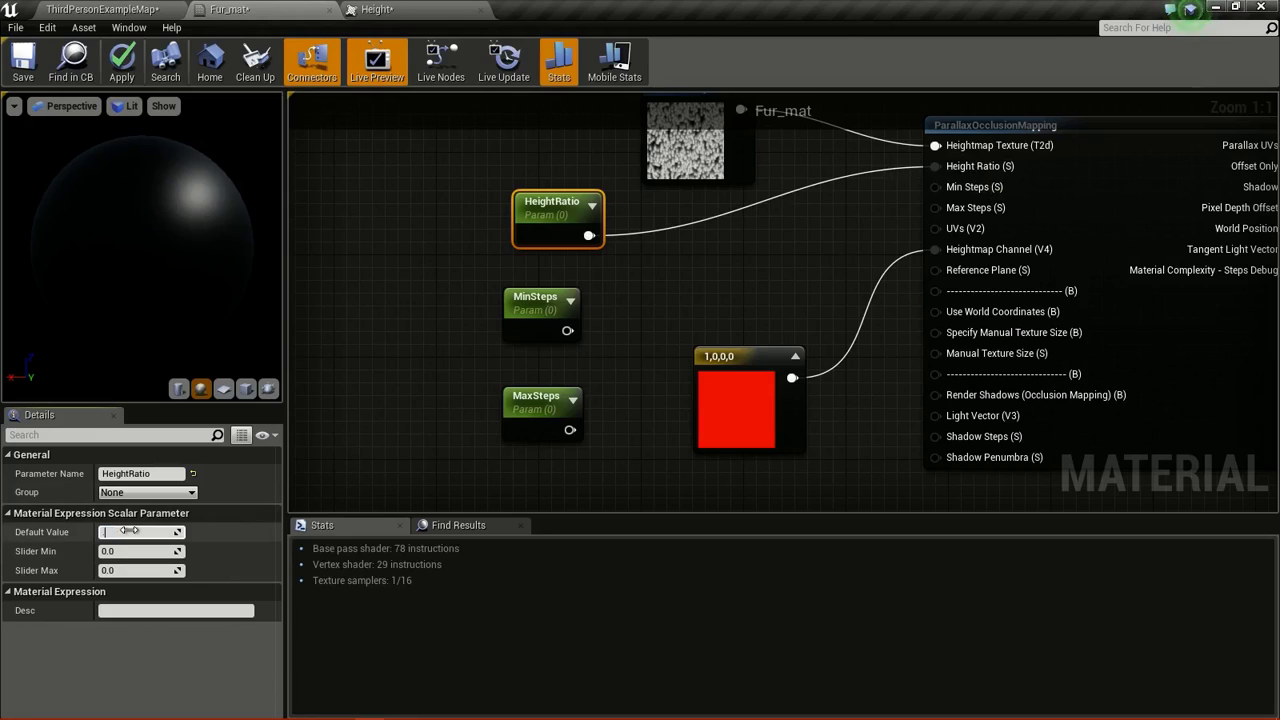
{"action": "type", "text": ".2"}
{"action": "key", "text": "Return"}
{"action": "left_click", "coordinate": [552, 310]}
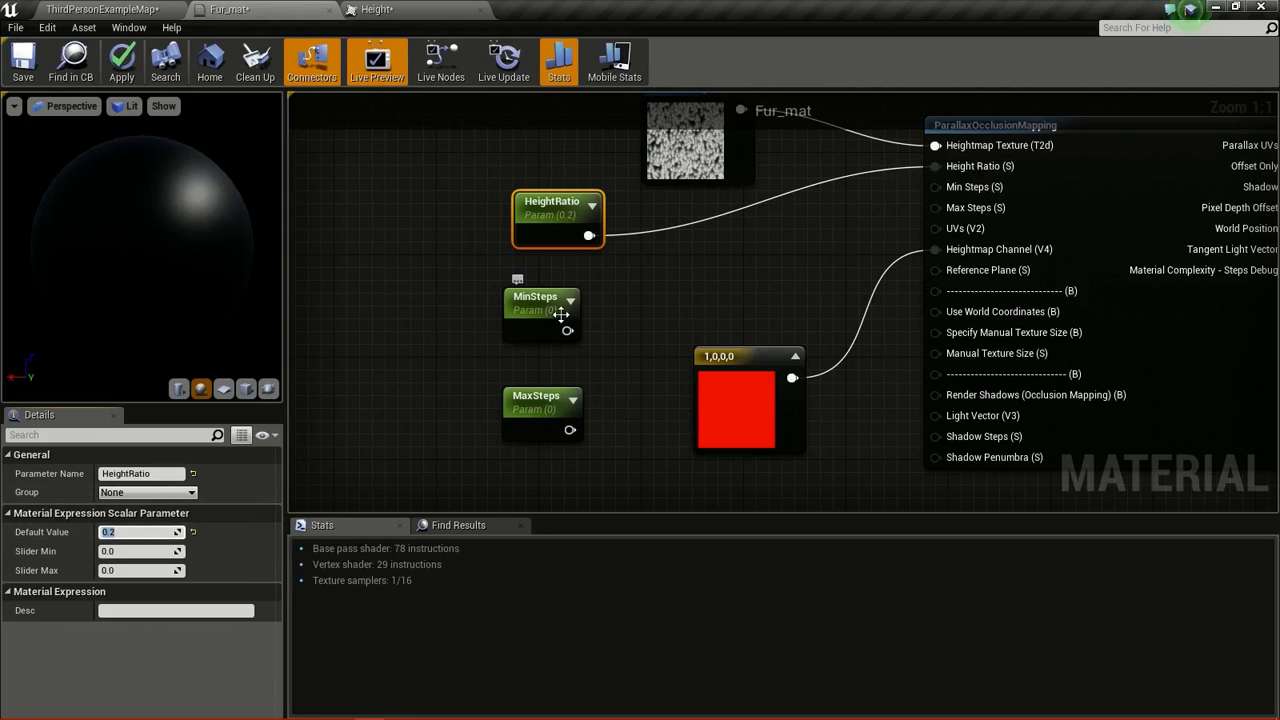
{"action": "left_click_drag", "start_coordinate": [567, 330], "coordinate": [954, 185]}
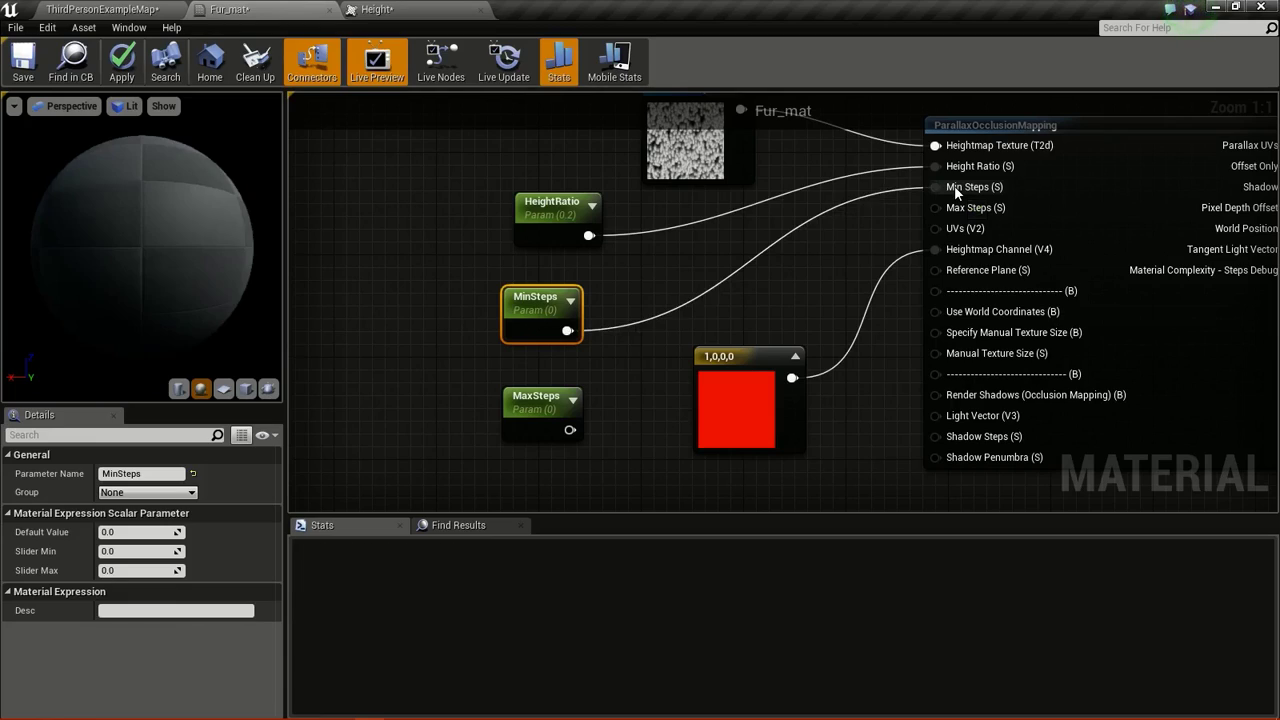
{"action": "left_click", "coordinate": [127, 532]}
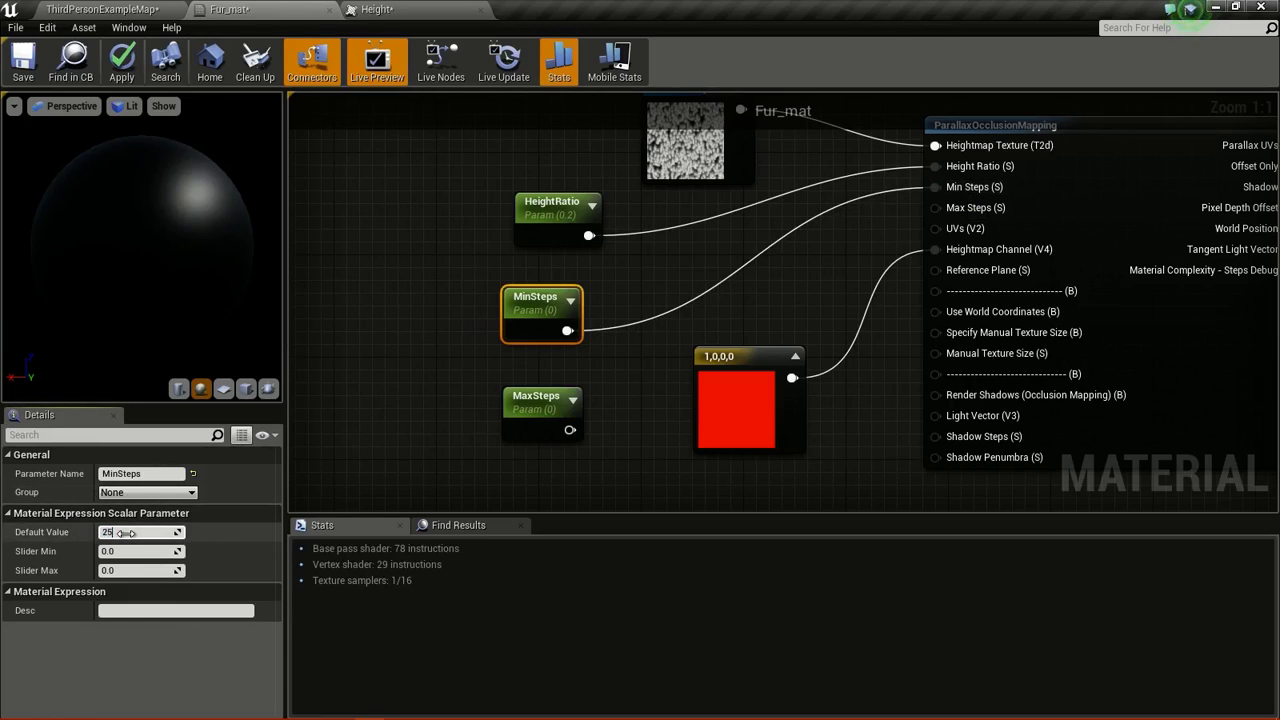
{"action": "type", "text": "25"}
{"action": "key", "text": "Return"}
- Wire MaxSteps into Max Steps with a default value of 120
{"action": "left_click", "coordinate": [534, 384]}
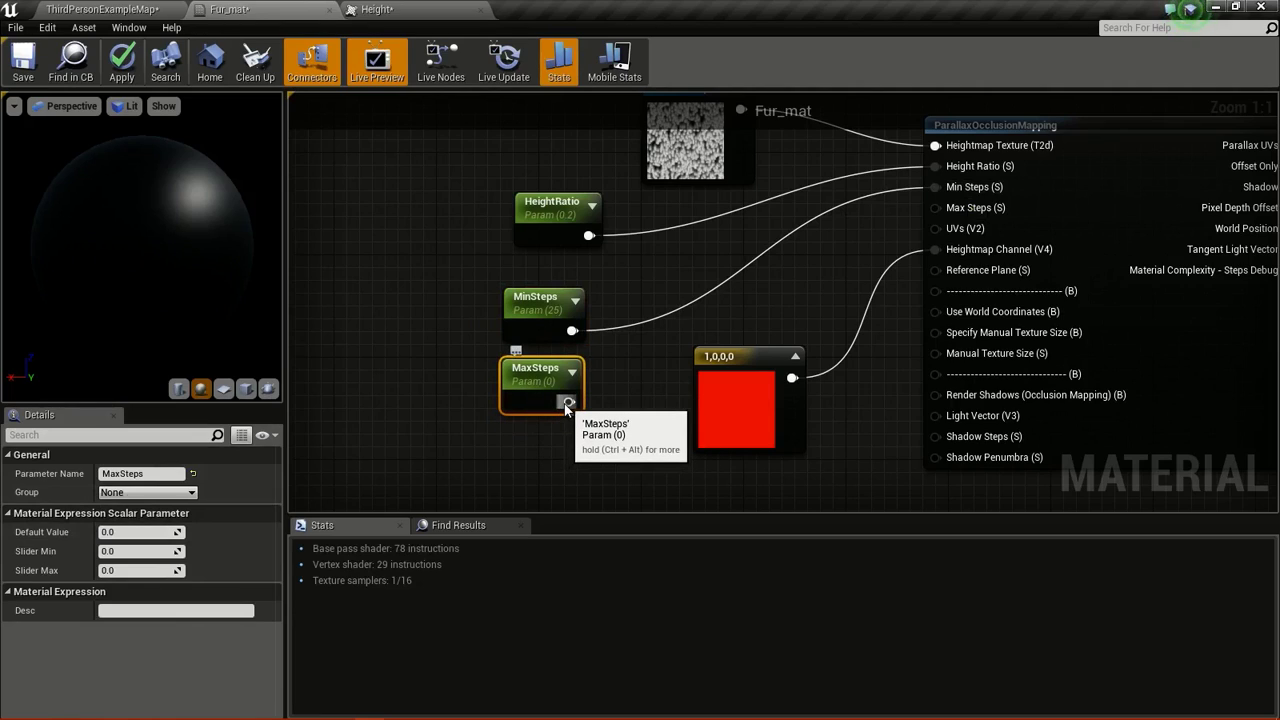
{"action": "left_click_drag", "start_coordinate": [567, 402], "coordinate": [969, 210]}
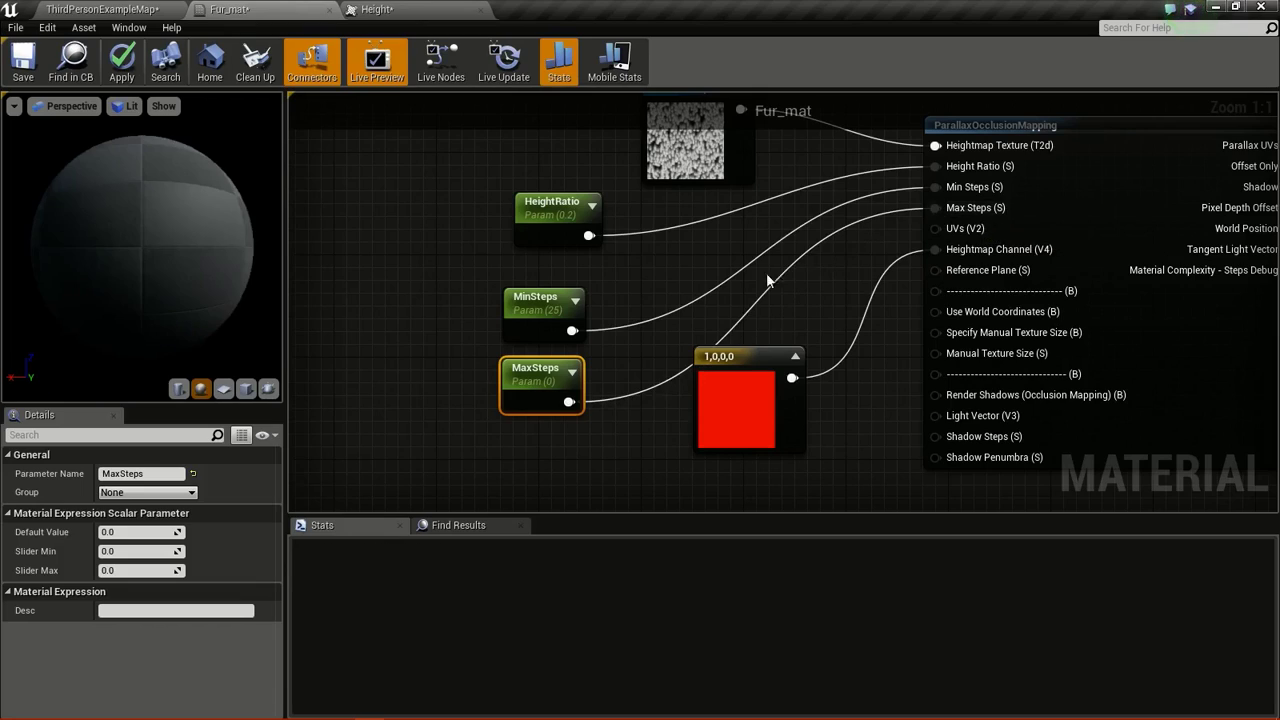
{"action": "left_click", "coordinate": [137, 532]}
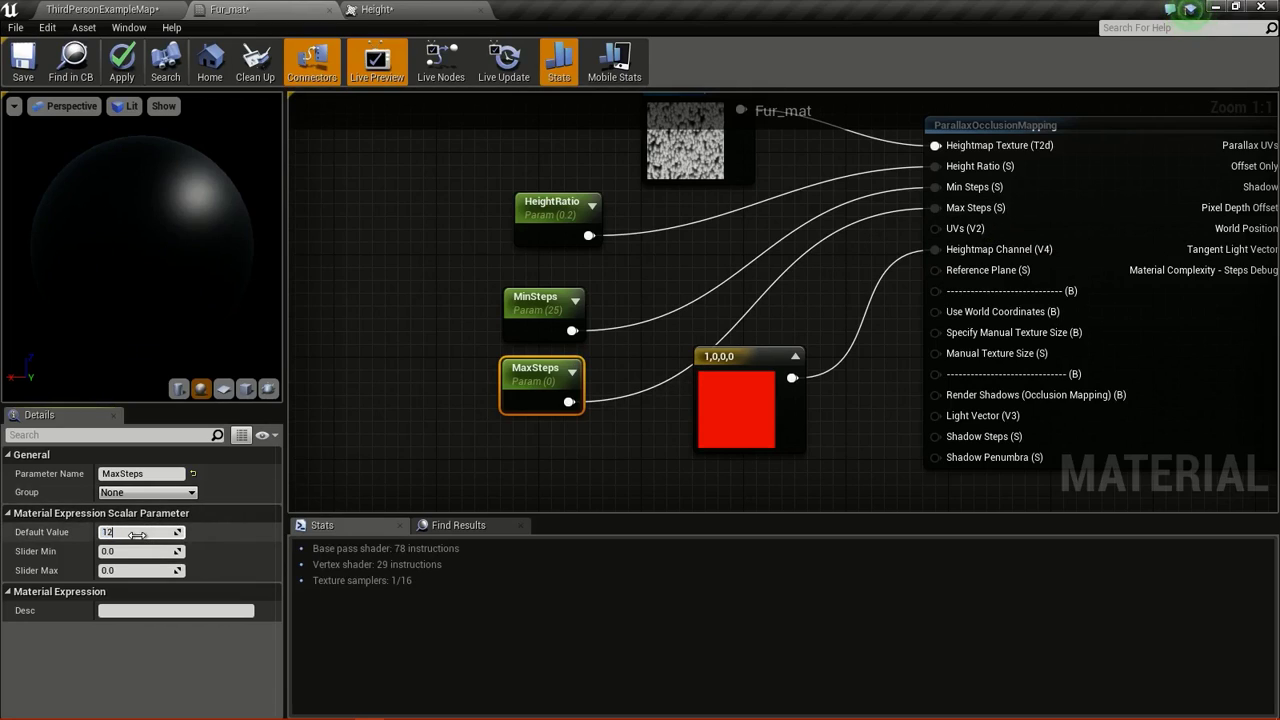
{"action": "type", "text": "120"}
{"action": "key", "text": "Return"}
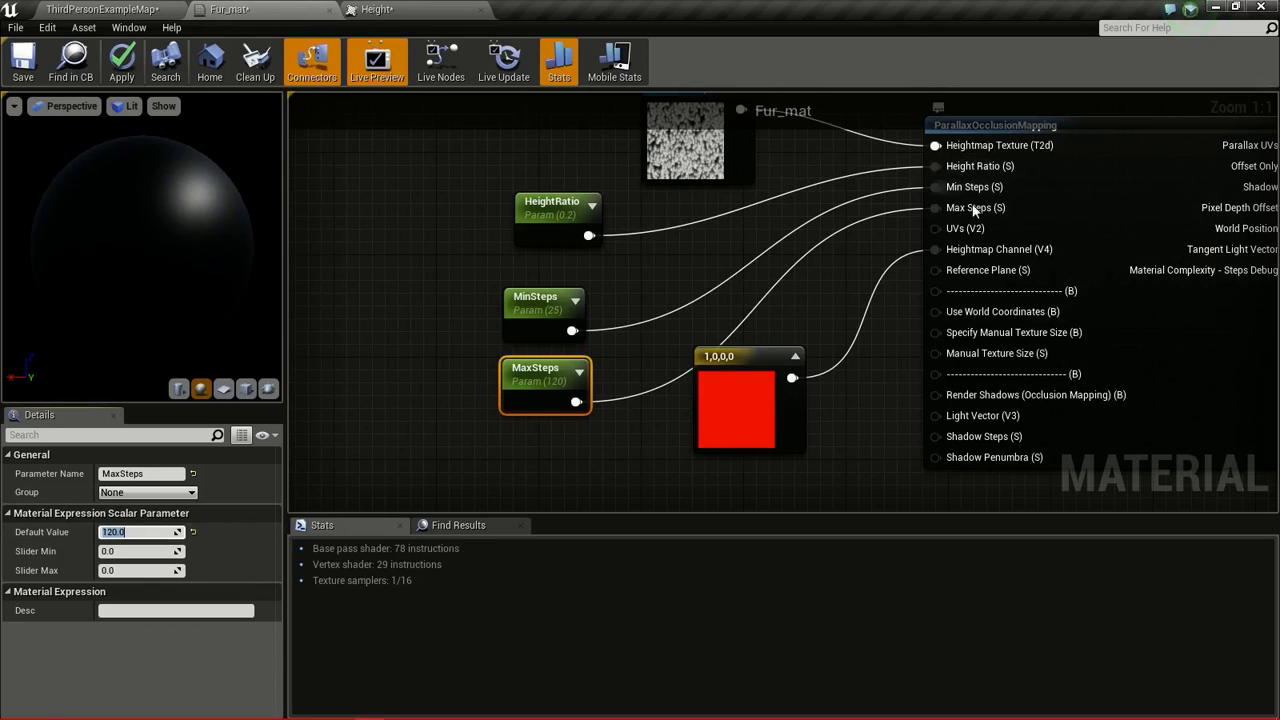
{"action": "right_click_drag", "start_coordinate": [780, 344], "coordinate": [653, 265]}
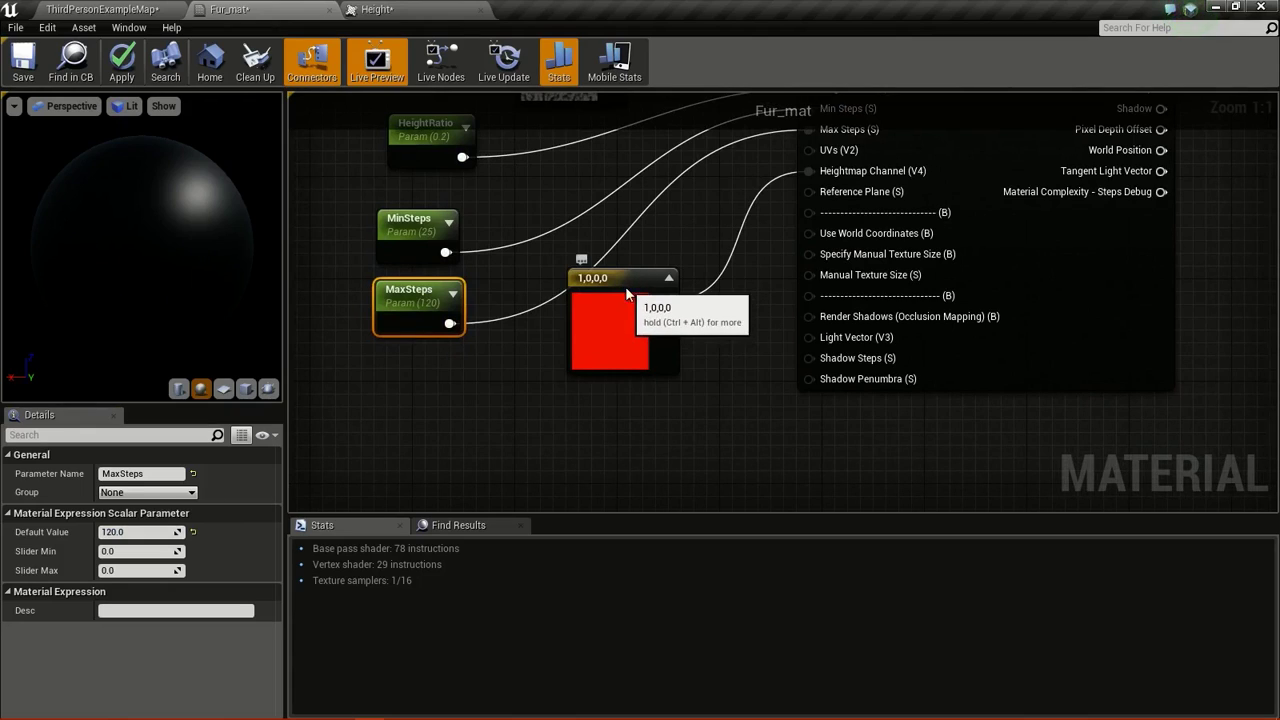
- Move the red 1,0,0,0 constant aside and place a TexCoord[0] node to the left
{"action": "left_click_drag", "start_coordinate": [625, 286], "coordinate": [675, 334]}
{"action": "right_click_drag", "start_coordinate": [675, 334], "coordinate": [709, 398]}
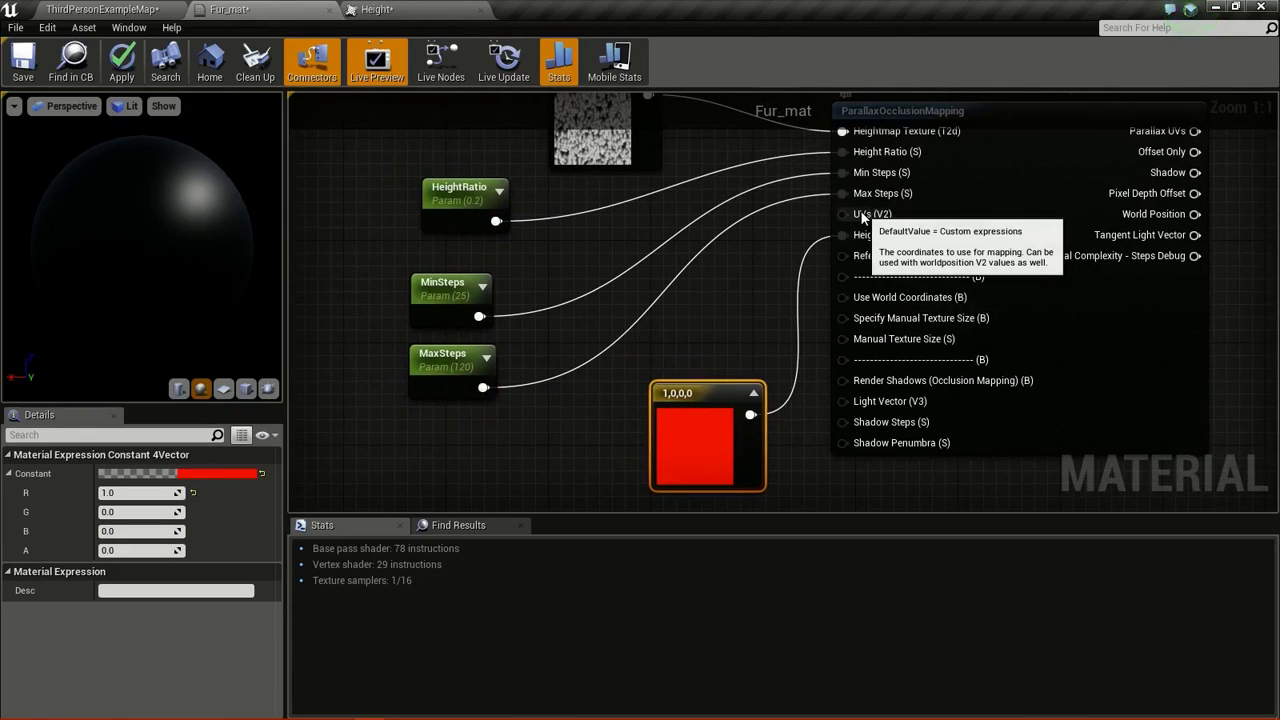
{"action": "mouse_move", "coordinate": [776, 241]}
{"action": "right_mouse_down"}
{"action": "mouse_move", "coordinate": [851, 185]}
{"action": "mouse_move", "coordinate": [926, 175]}
{"action": "right_mouse_up"}
{"action": "right_click_drag", "start_coordinate": [598, 330], "coordinate": [642, 308]}
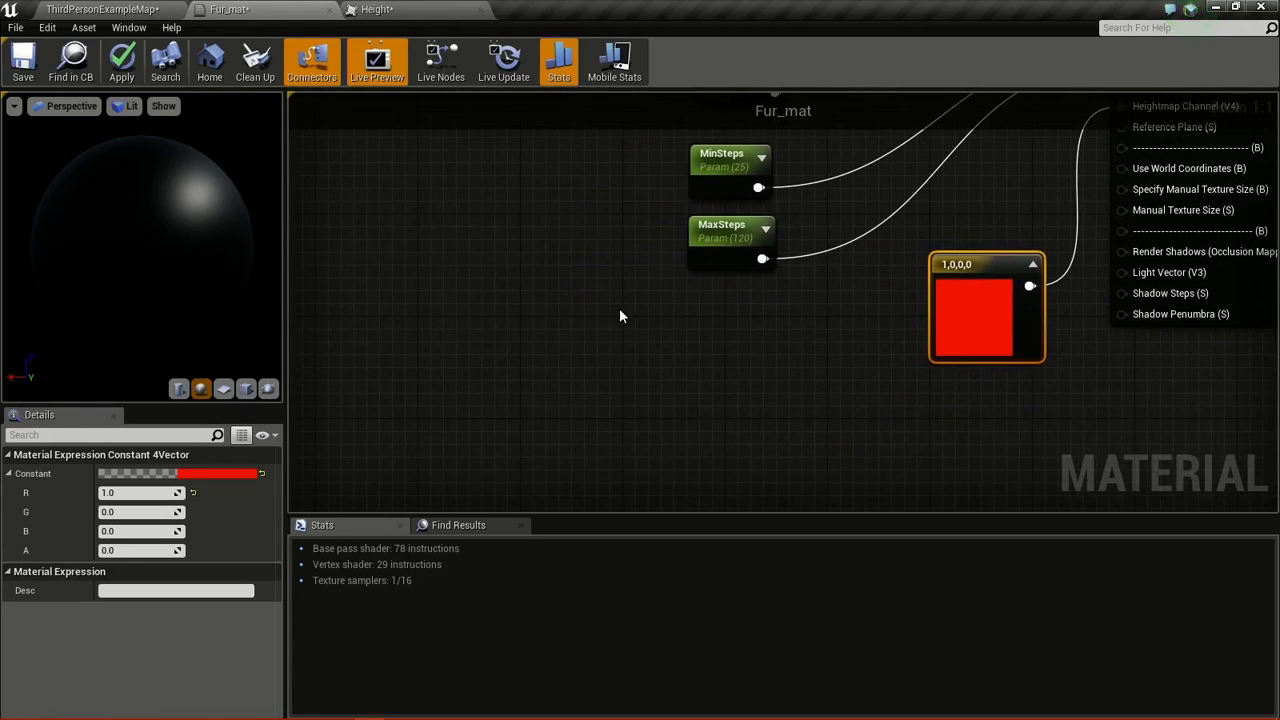
{"action": "left_click", "coordinate": [600, 318]}
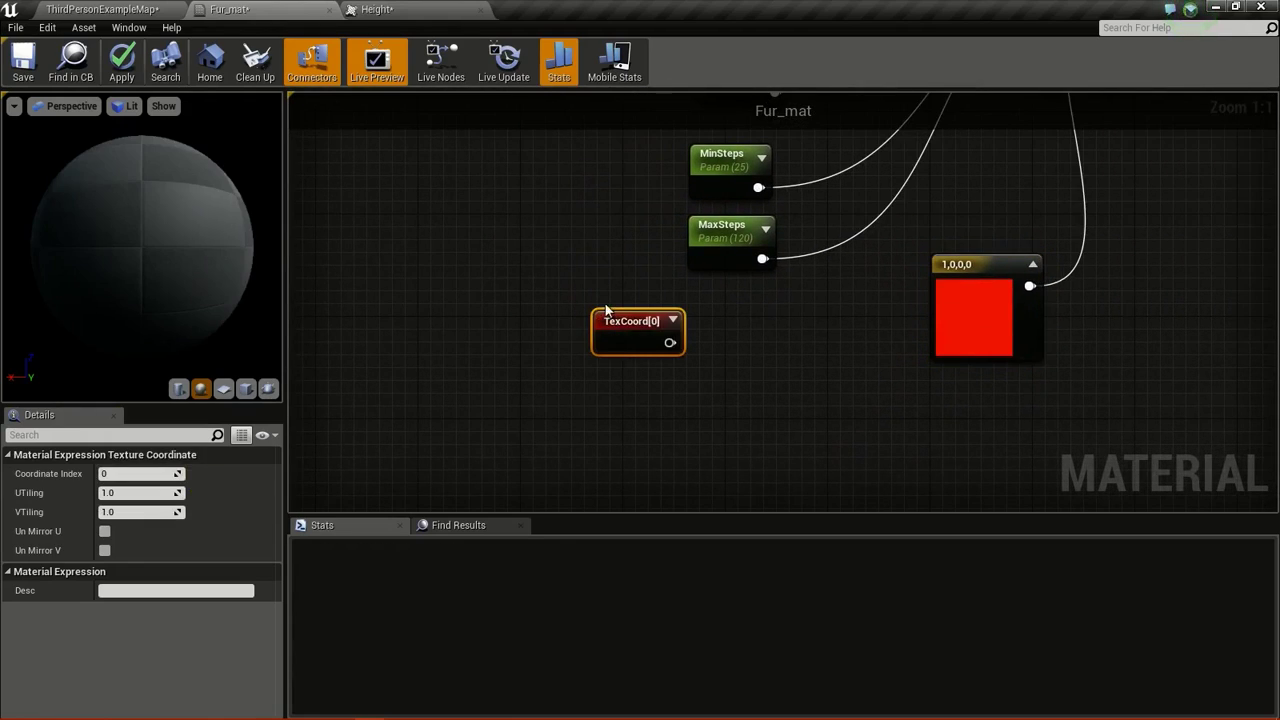
{"action": "left_click_drag", "start_coordinate": [620, 330], "coordinate": [509, 312]}
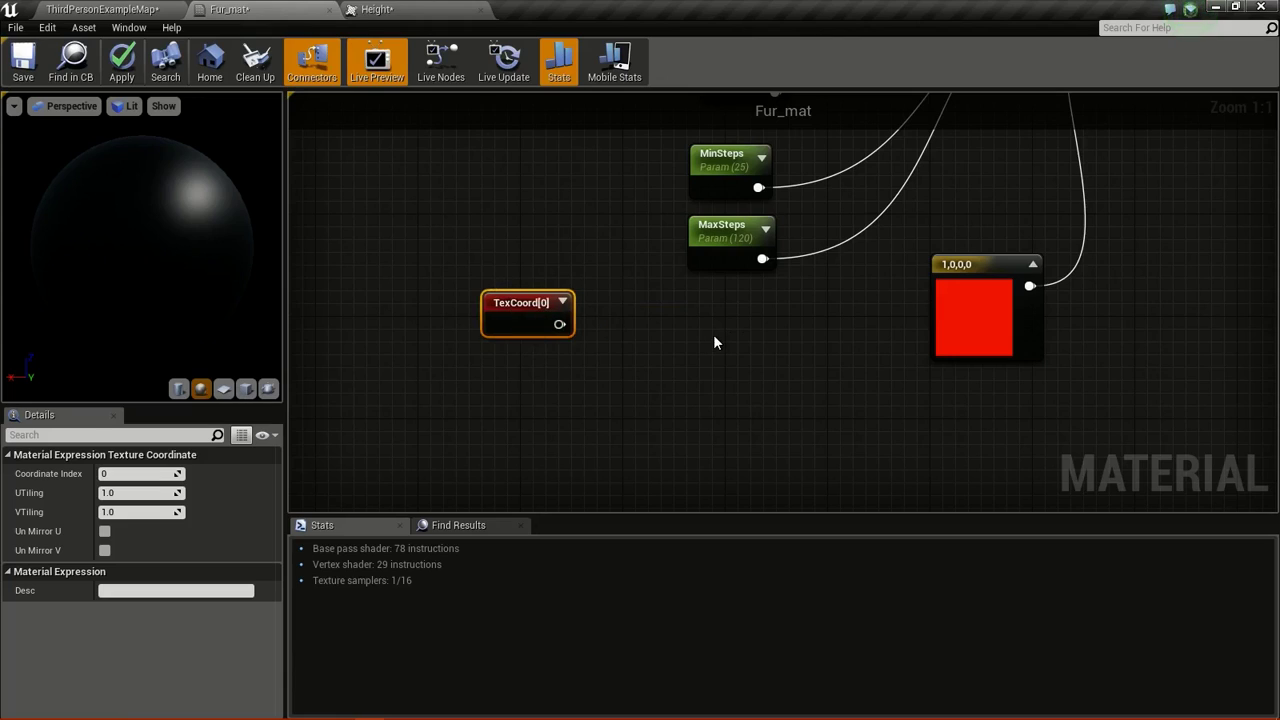
- Route TexCoord through a new Multiply node into the parallax UVs input, and add a scalar parameter
{"action": "left_click", "coordinate": [676, 335]}
{"action": "left_click_drag", "start_coordinate": [560, 324], "coordinate": [686, 345]}
{"action": "scroll", "coordinate": [690, 350], "scroll_direction": "down", "scroll_amount": 2}
{"action": "left_click_drag", "start_coordinate": [631, 404], "coordinate": [900, 202]}
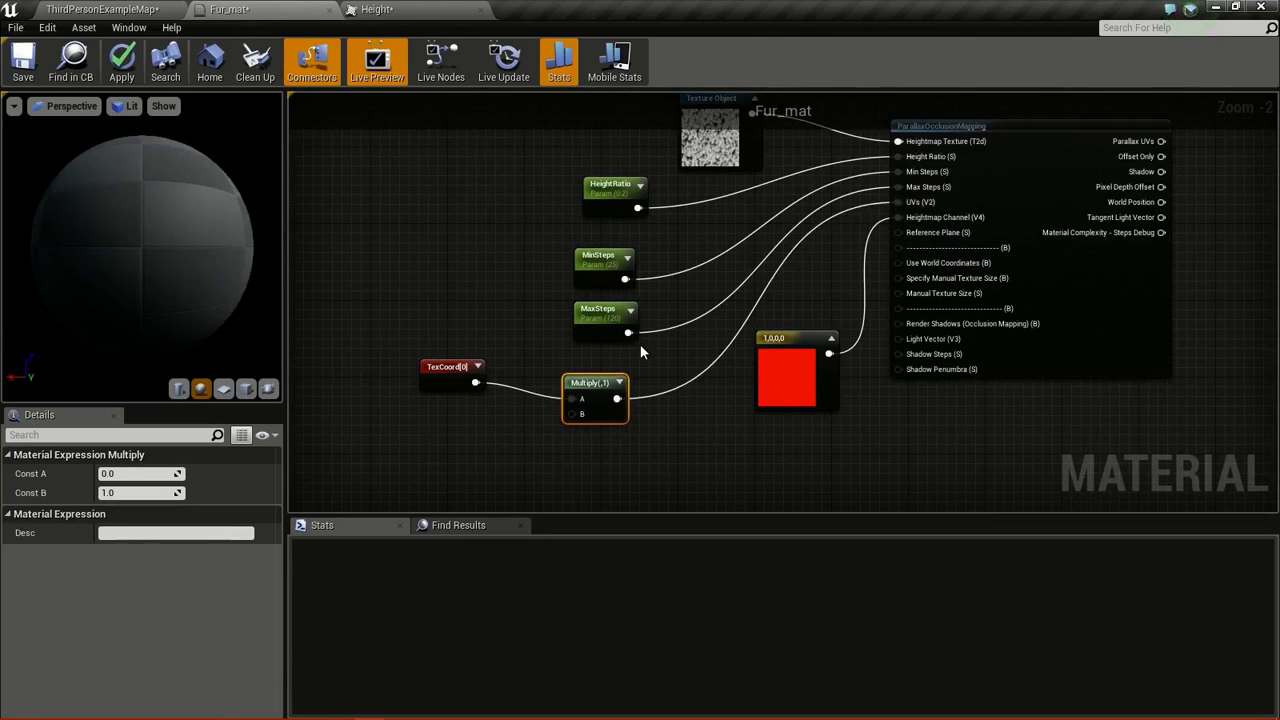
{"action": "scroll", "coordinate": [640, 352], "scroll_direction": "up", "scroll_amount": 3}
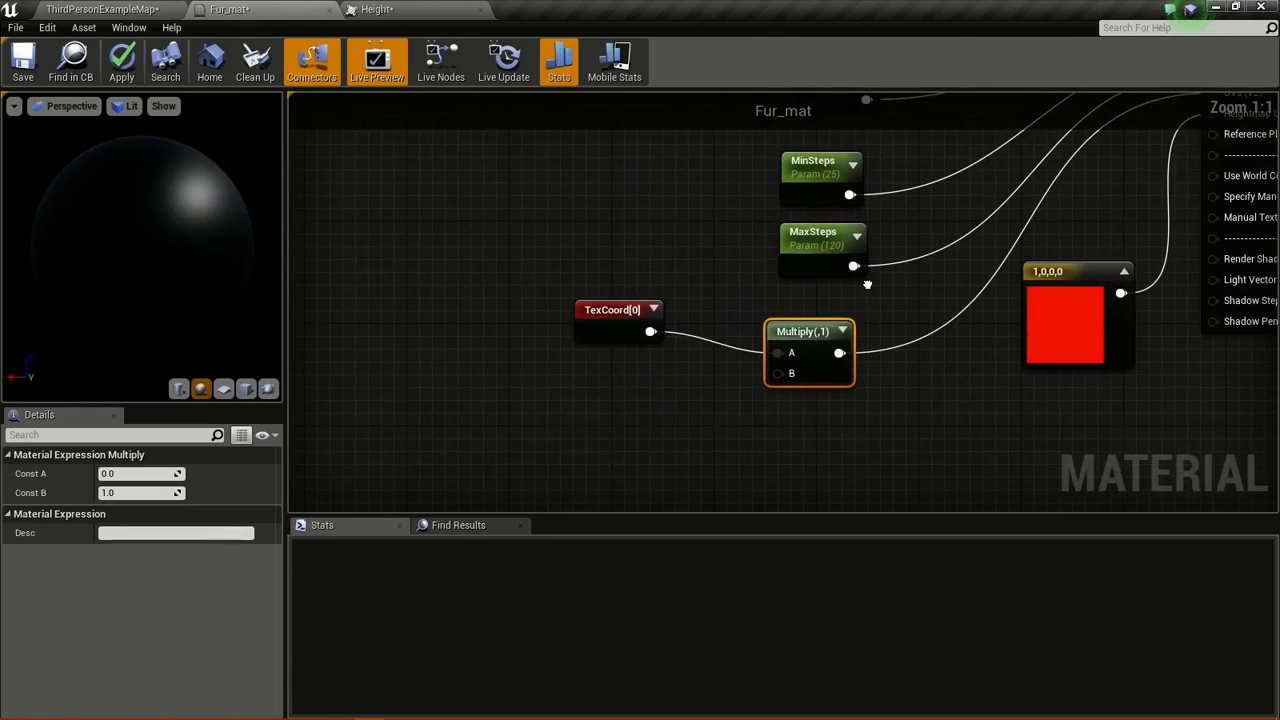
{"action": "left_click", "coordinate": [715, 327]}
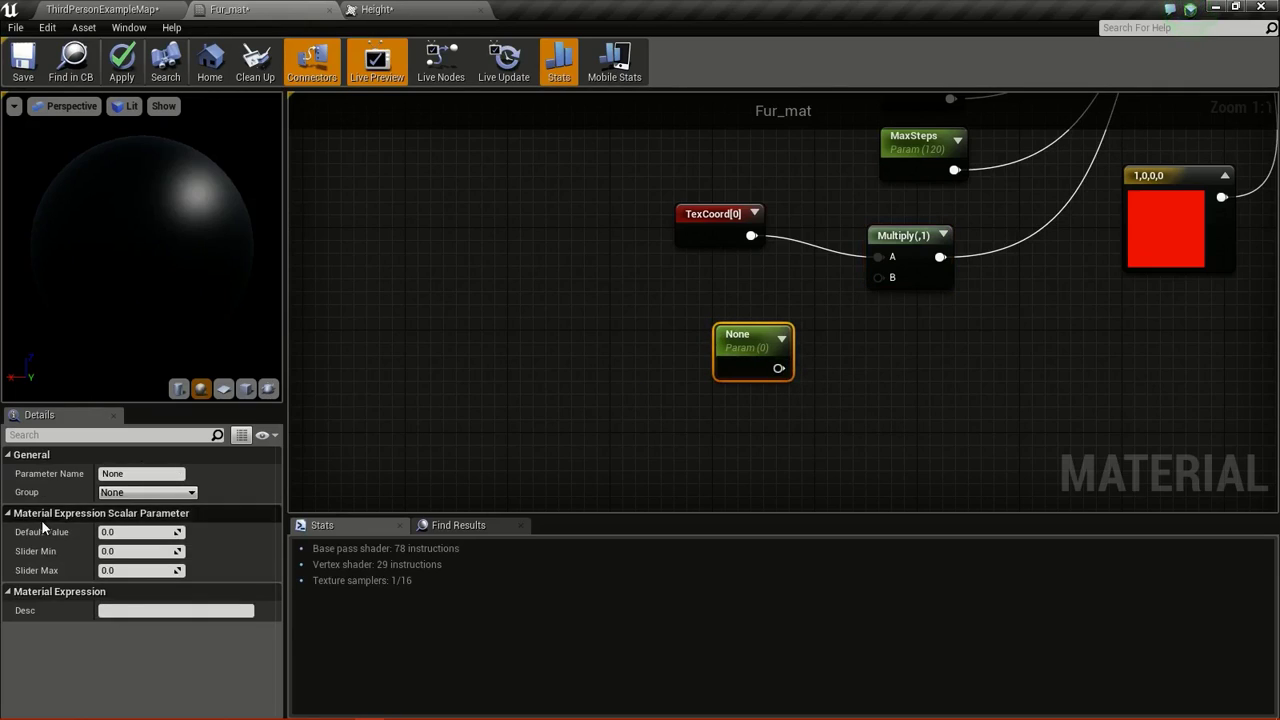
- Name the new scalar parameter 'Tiling' and give it a default value of 1
{"action": "left_click", "coordinate": [134, 474]}
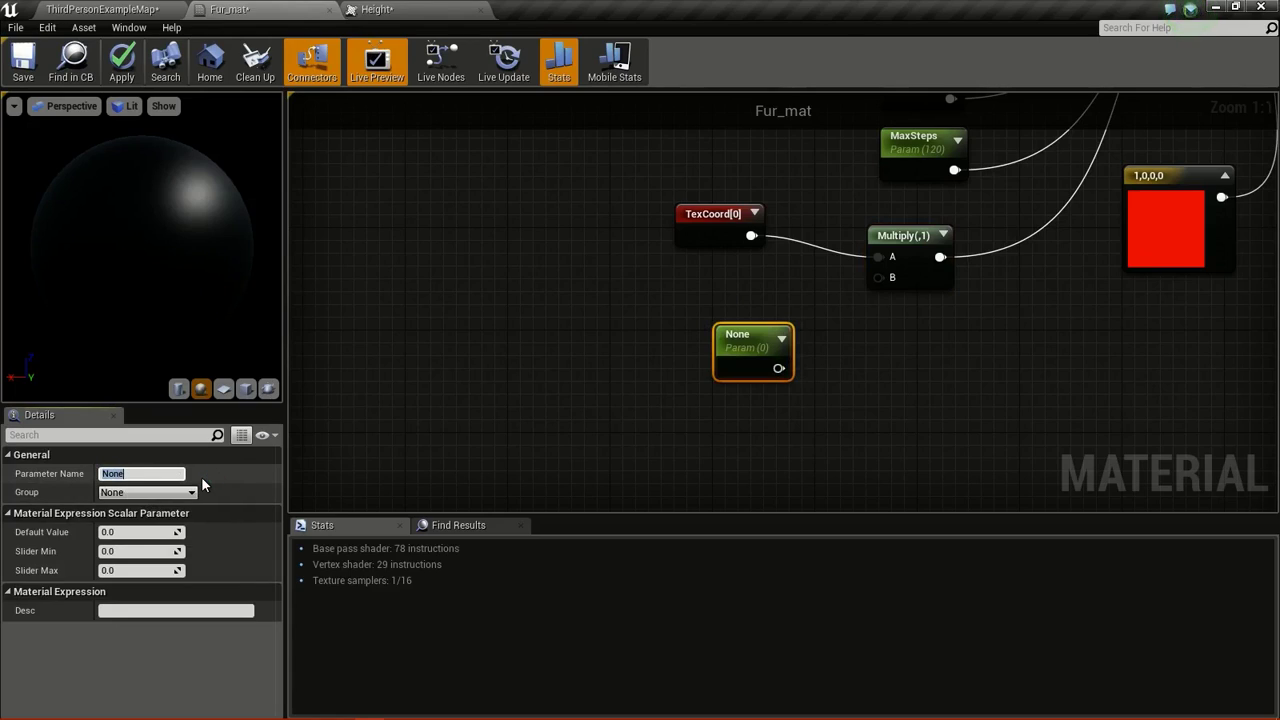
{"action": "type", "text": "Tiling"}
{"action": "key", "text": "Return"}
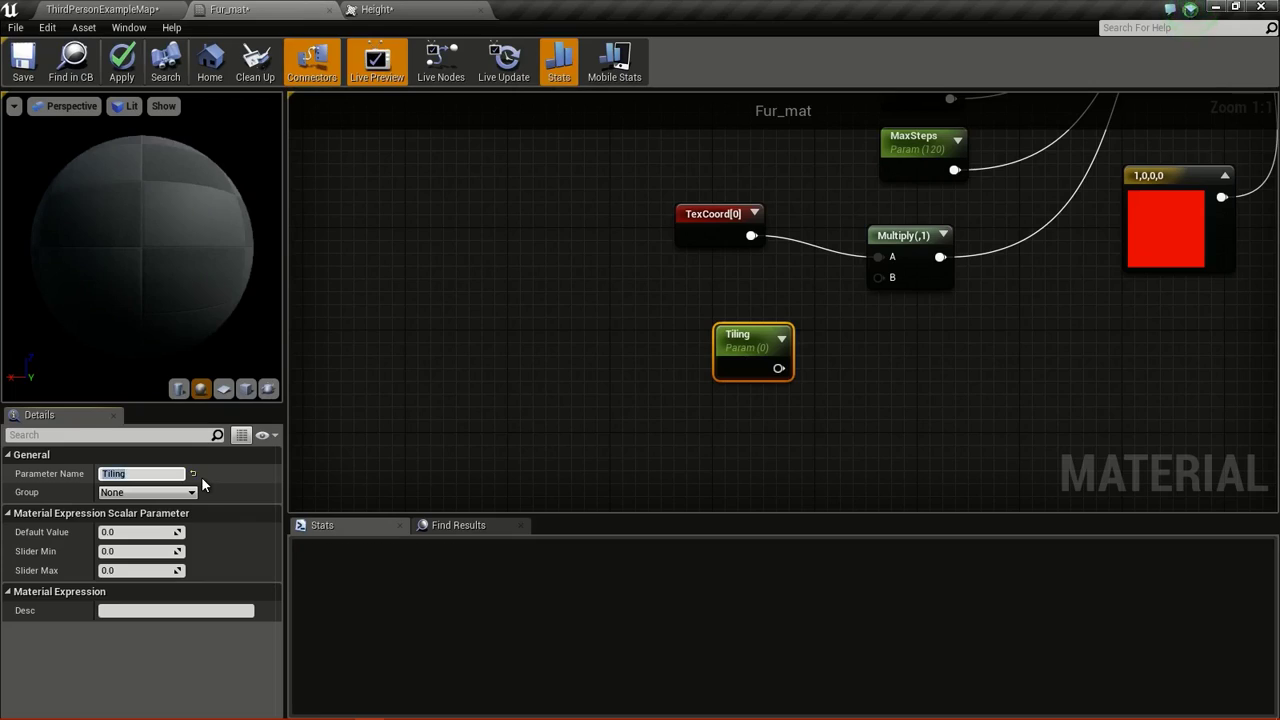
{"action": "left_click", "coordinate": [140, 532]}
{"action": "type", "text": "1"}
{"action": "key", "text": "Return"}
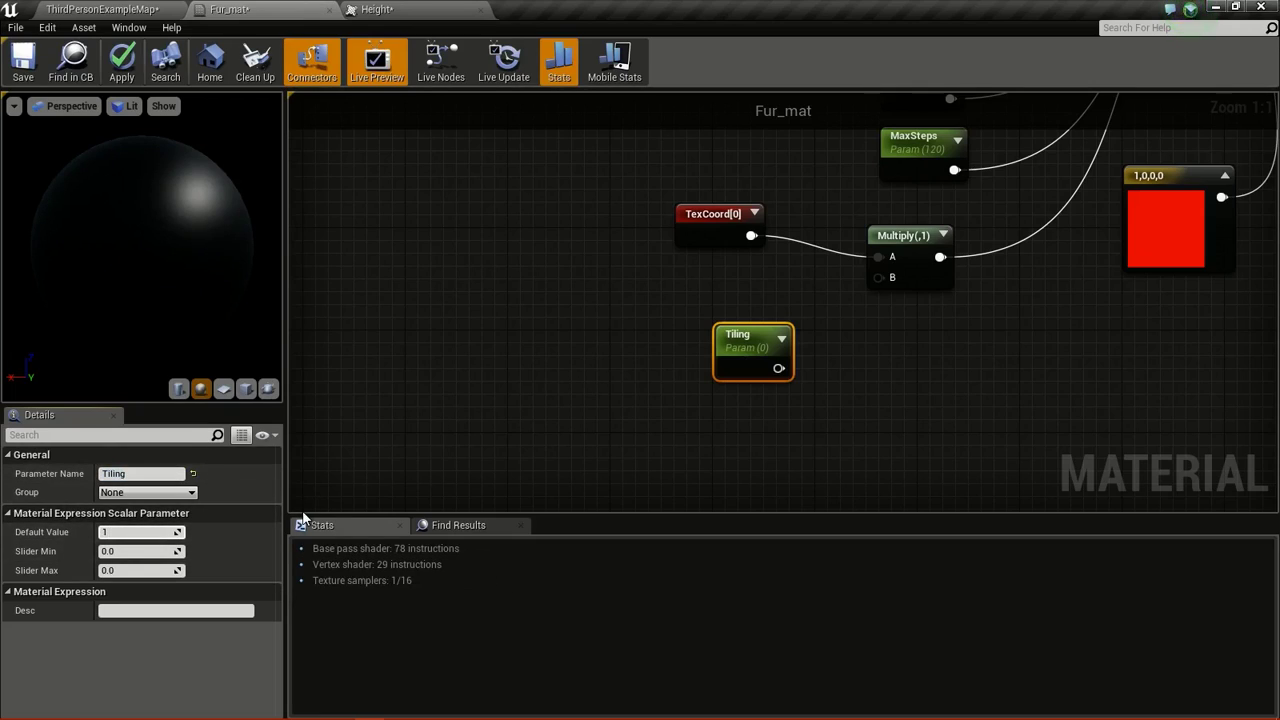